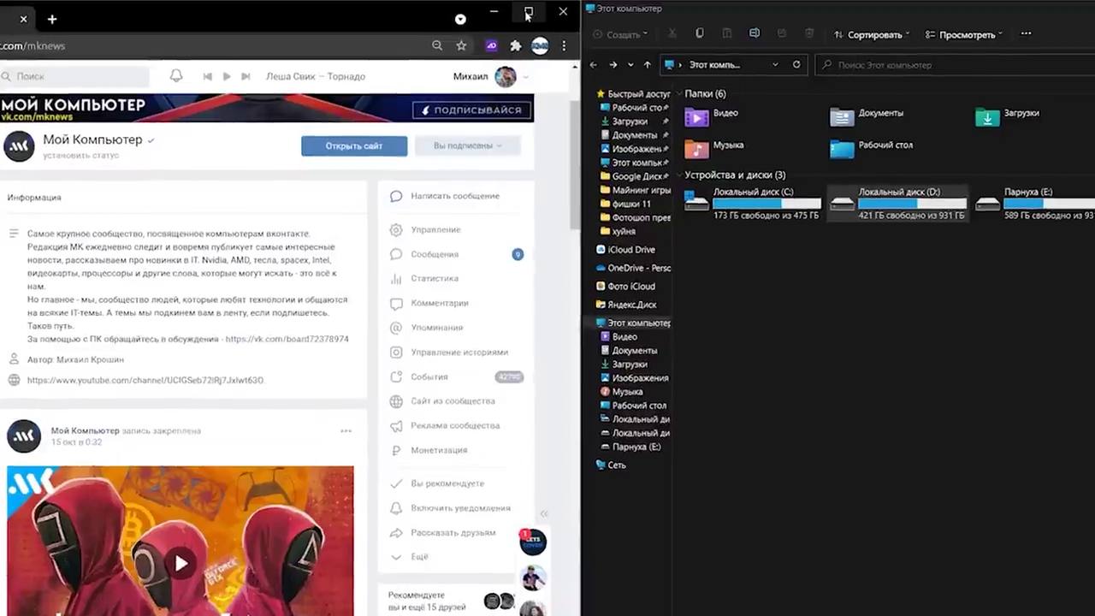
Step: Snap the browser to the left half, Telegram to the upper-right quarter and Adobe Premiere Pro to the lower-right quarter of the desktop
{"action": "mouse_move", "coordinate": [527, 13]}
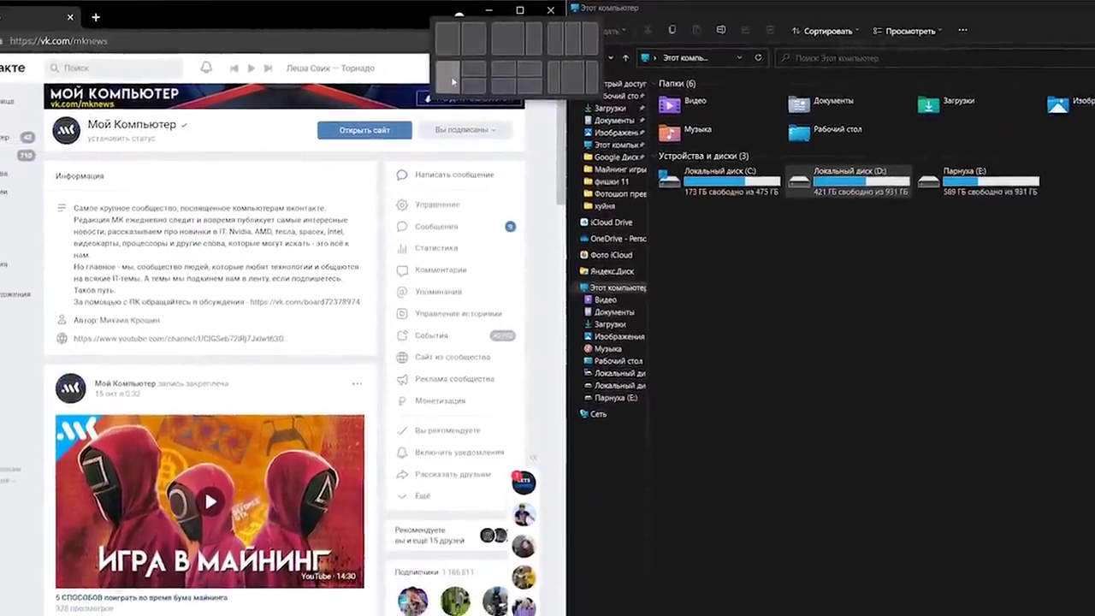
{"action": "left_click", "coordinate": [451, 79]}
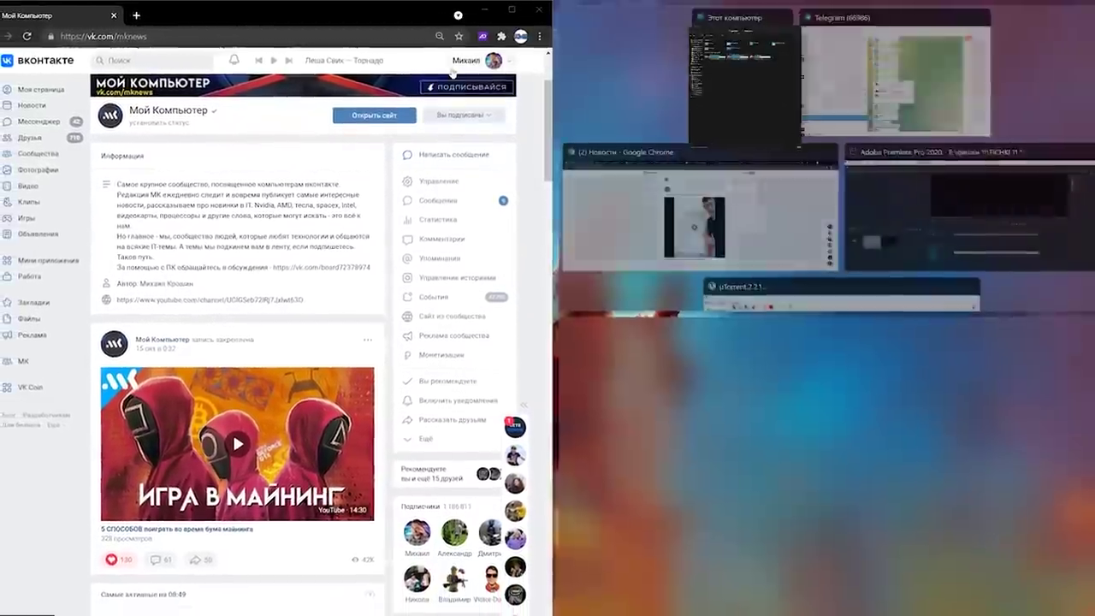
{"action": "left_click", "coordinate": [901, 73]}
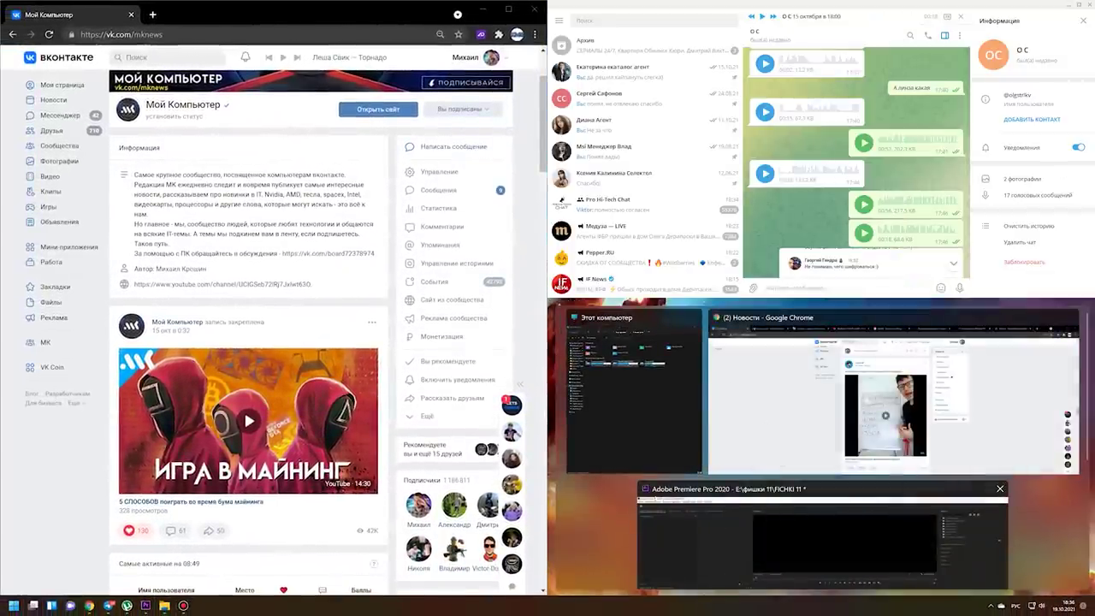
{"action": "left_click", "coordinate": [822, 539]}
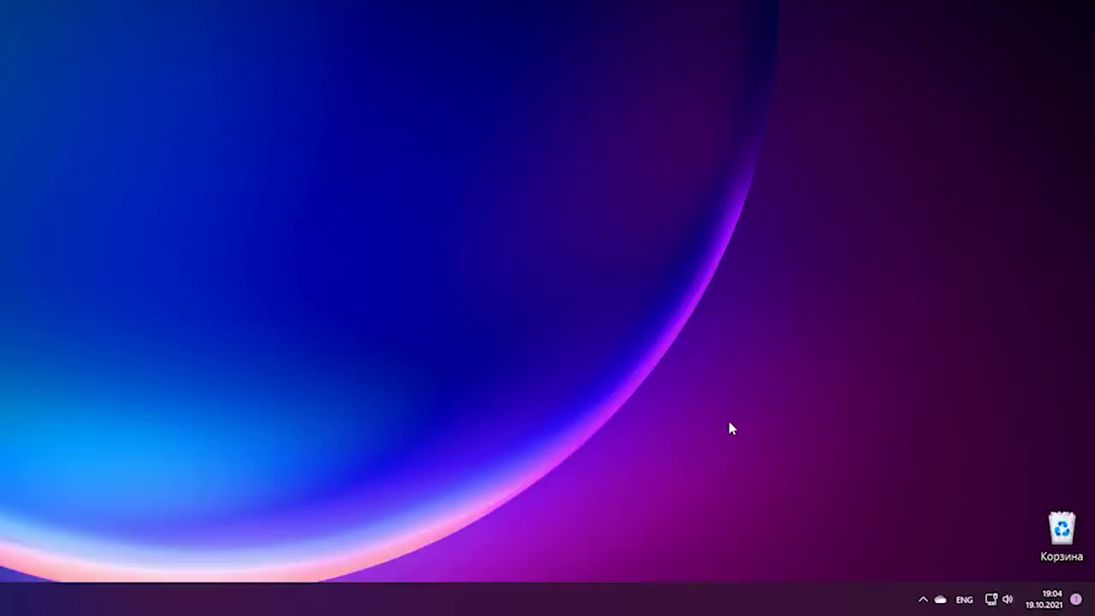
Step: Look through the quick settings, including the sound output choices, and display the notification centre
{"action": "key", "text": "super+a"}
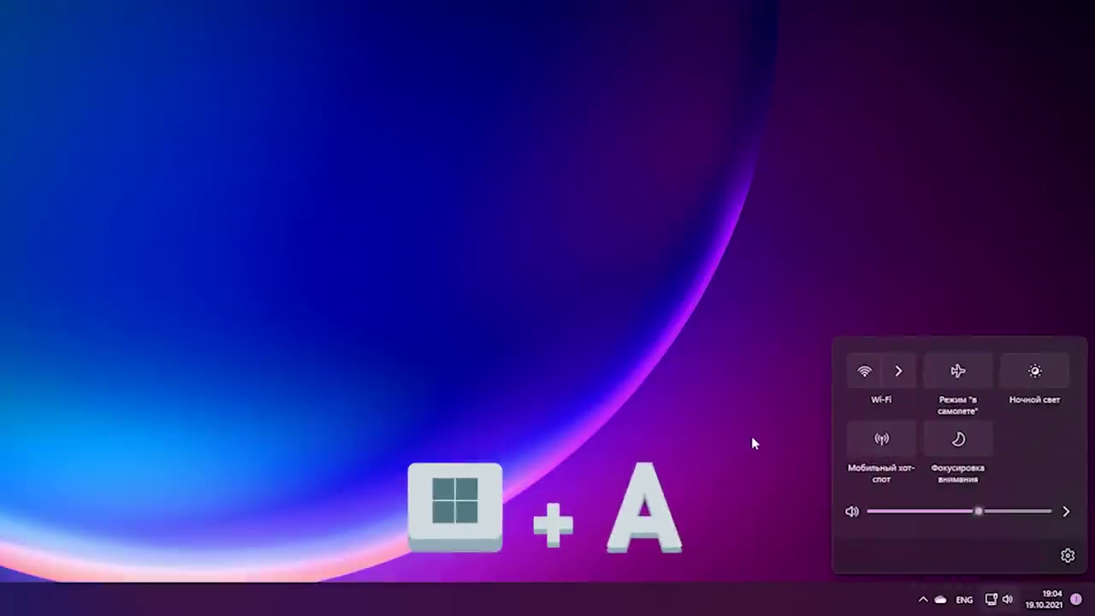
{"action": "left_click", "coordinate": [1068, 512]}
{"action": "left_click", "coordinate": [848, 305]}
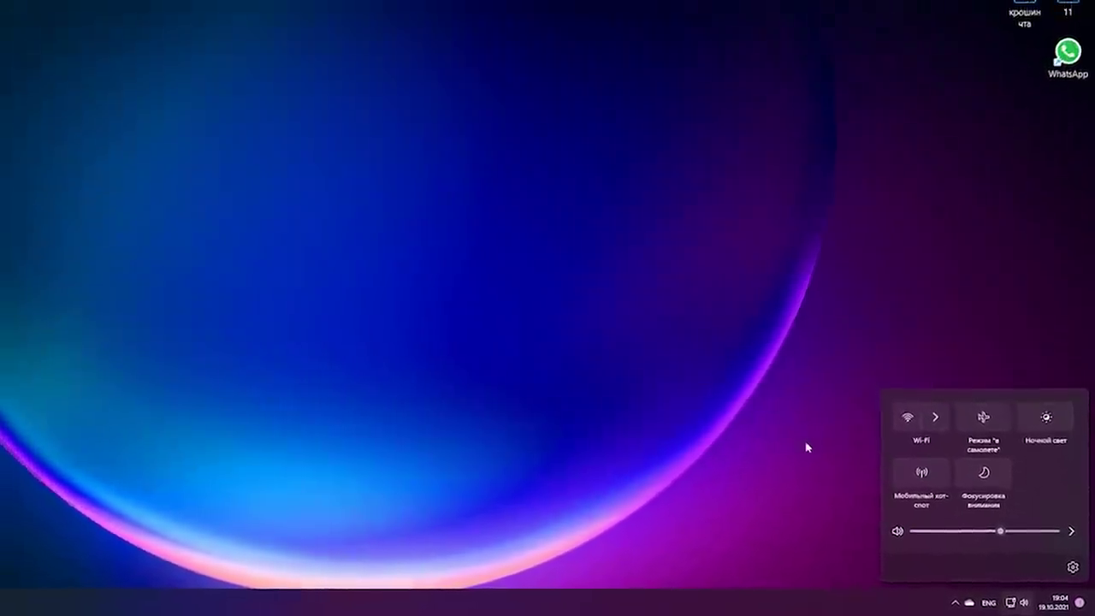
{"action": "key", "text": "super+n"}
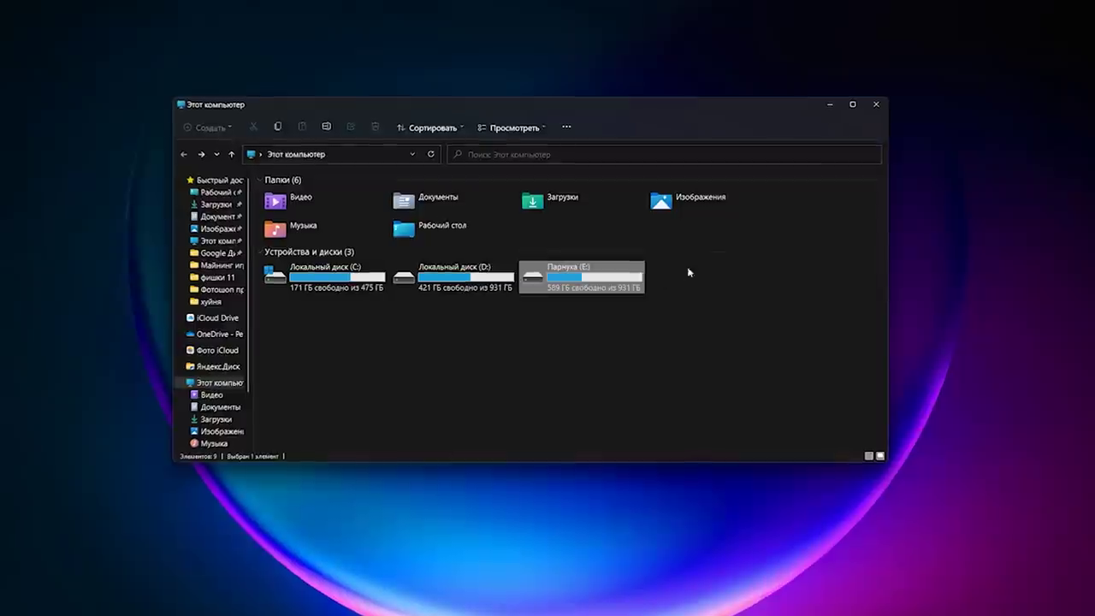
Step: Display the available snap layouts for the This PC window in File Explorer
{"action": "key", "text": "super+z"}
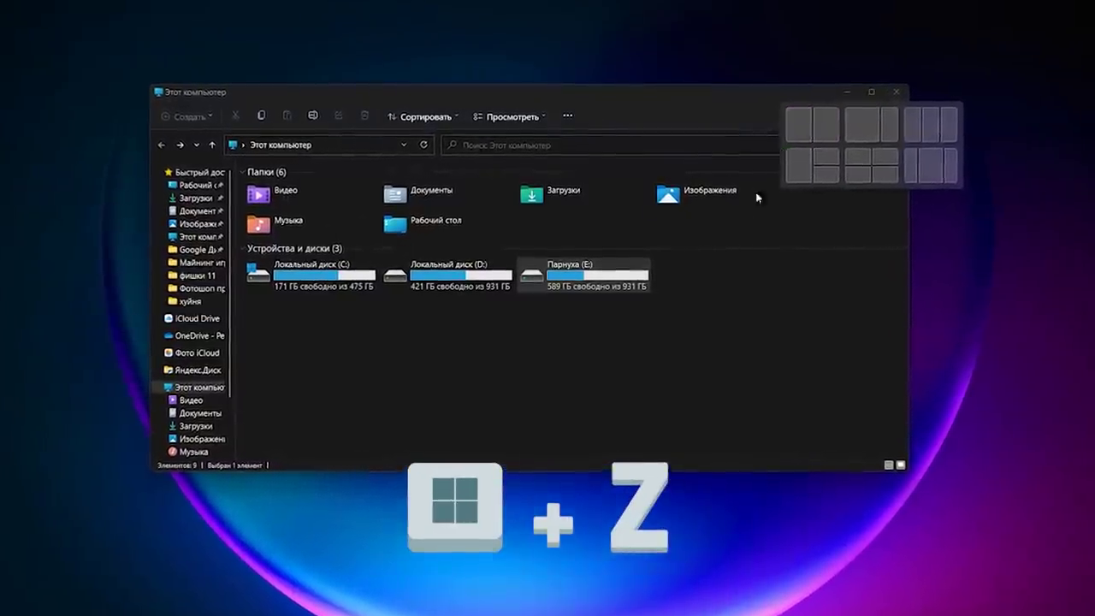
{"action": "key", "text": "super+z"}
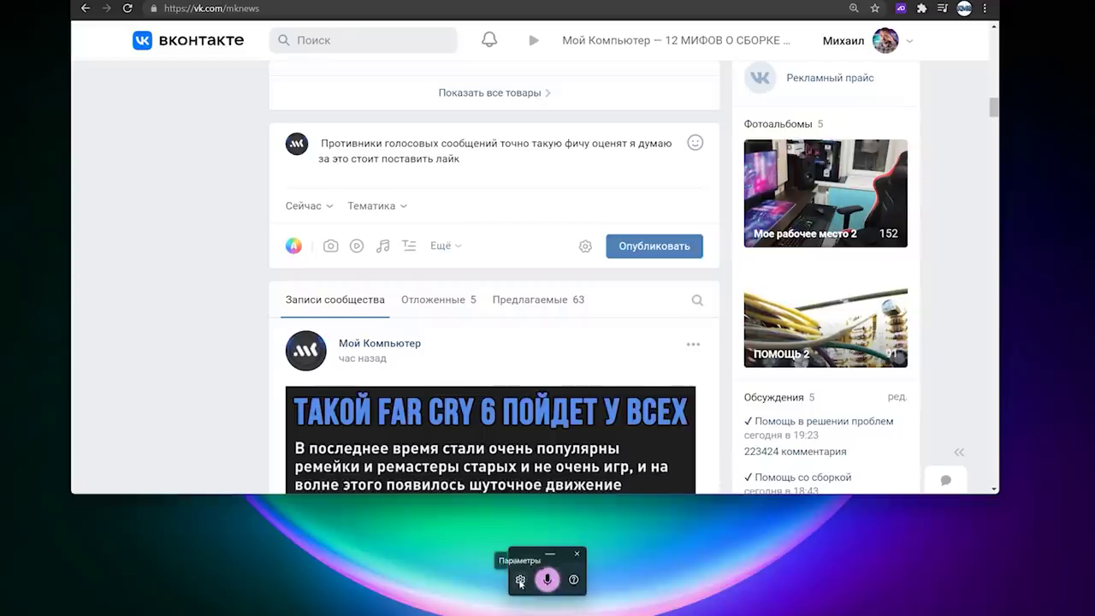
Step: Open the options of the voice typing tool
{"action": "left_click", "coordinate": [520, 581]}
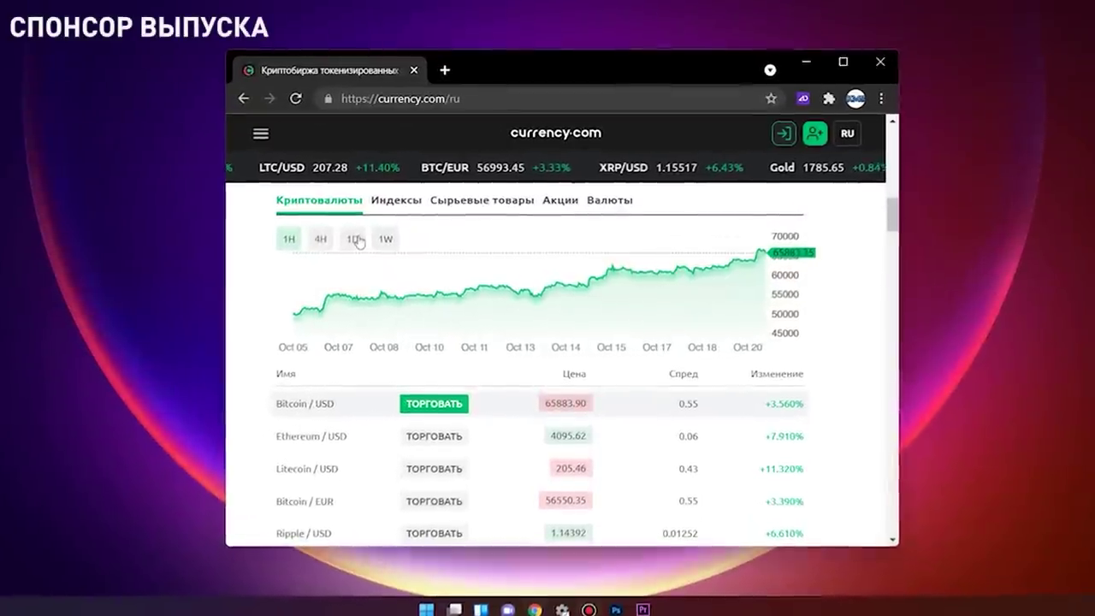
Step: Switch the cryptocurrency price chart on currency.com to the 1W interval
{"action": "left_click", "coordinate": [382, 240]}
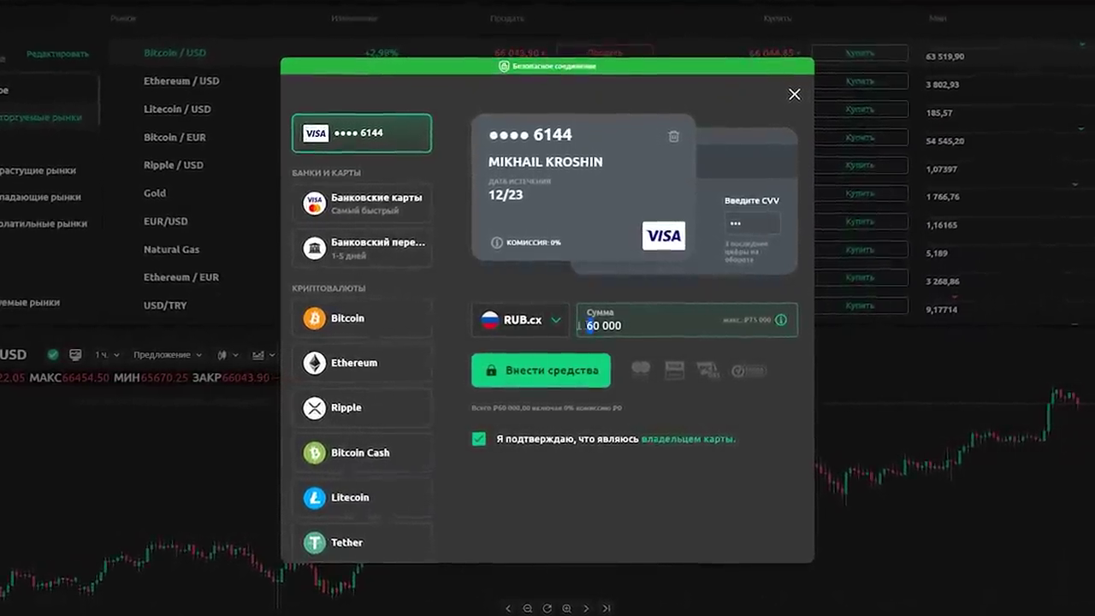
Step: Replace the first digit of the RUB.cx card deposit amount with 1
{"action": "type", "text": "1"}
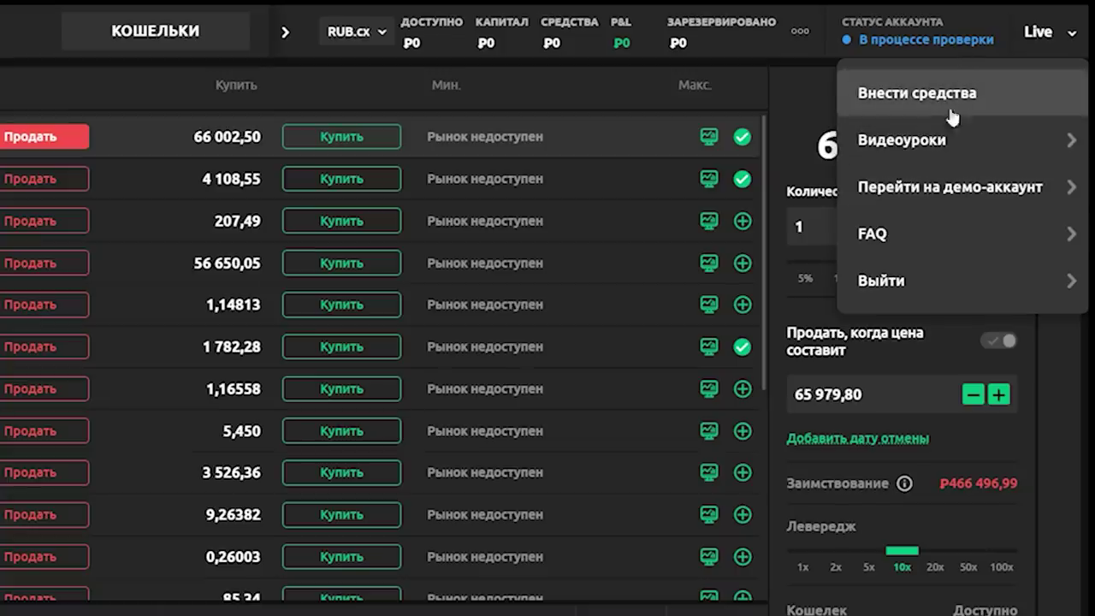
Step: Switch the trading platform to the demo account and browse its list of actively traded markets
{"action": "left_click", "coordinate": [960, 202]}
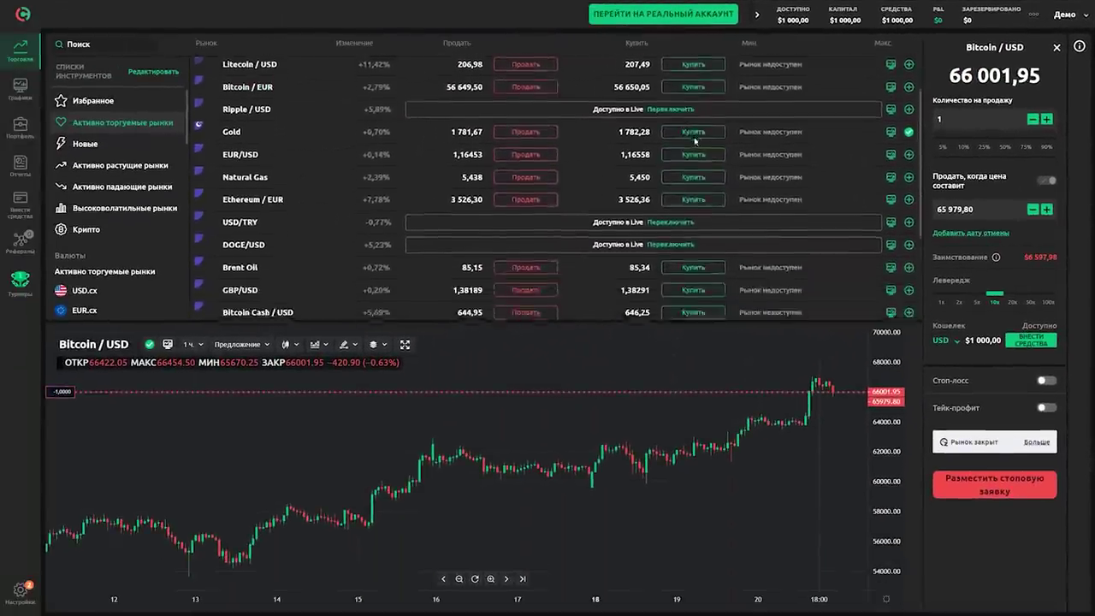
{"action": "scroll", "coordinate": [552, 239], "scroll_direction": "down", "scroll_amount": 2}
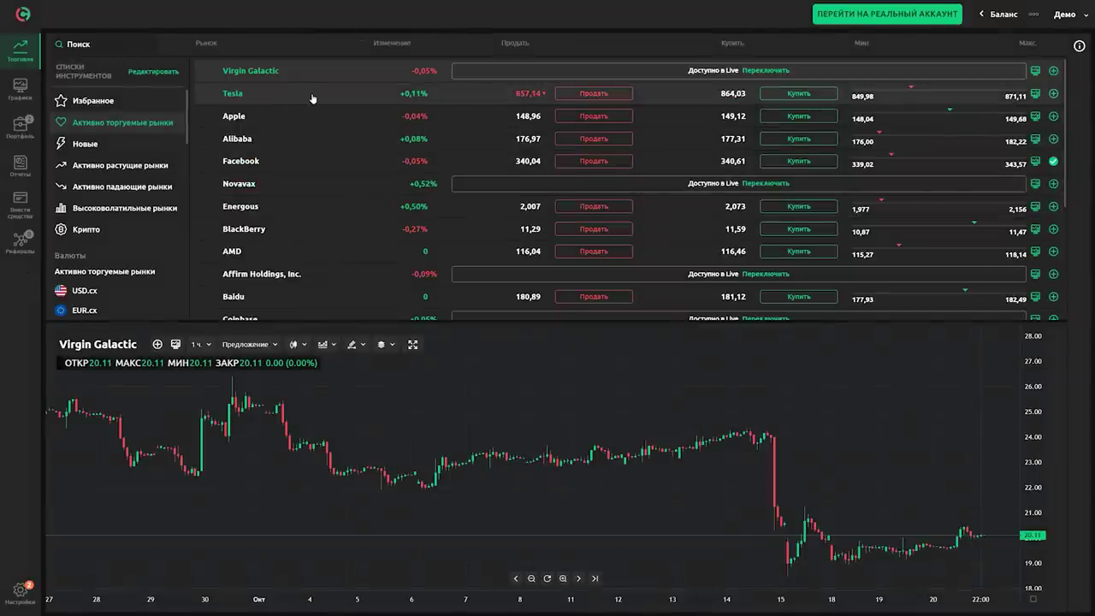
Step: Open the Tesla chart and place a buy order for 13,4 Tesla at 10x leverage from the USD wallet
{"action": "left_click", "coordinate": [313, 97]}
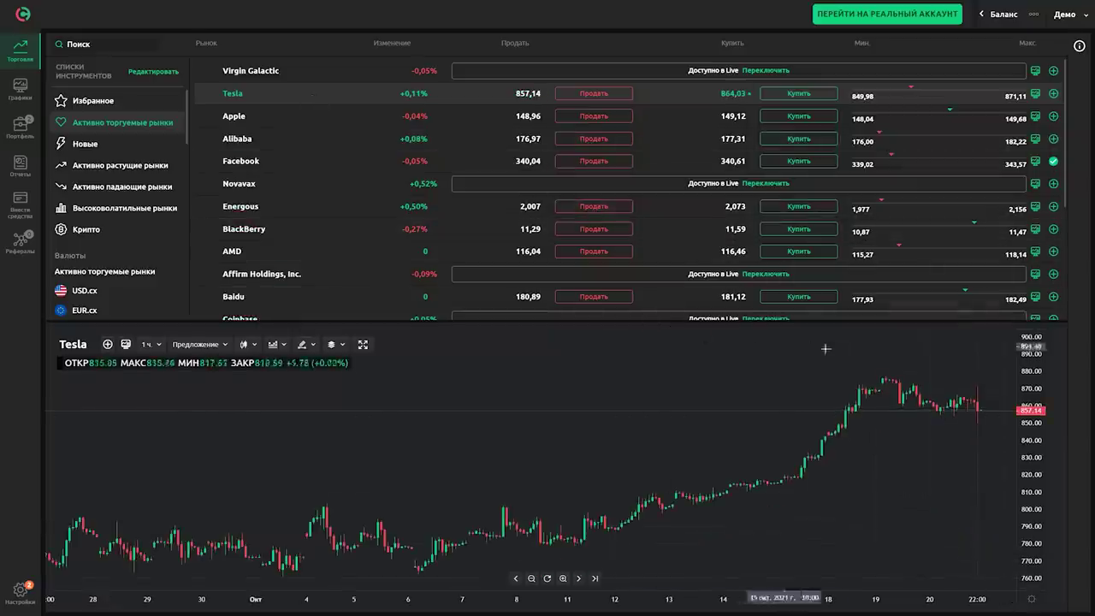
{"action": "left_click", "coordinate": [794, 96]}
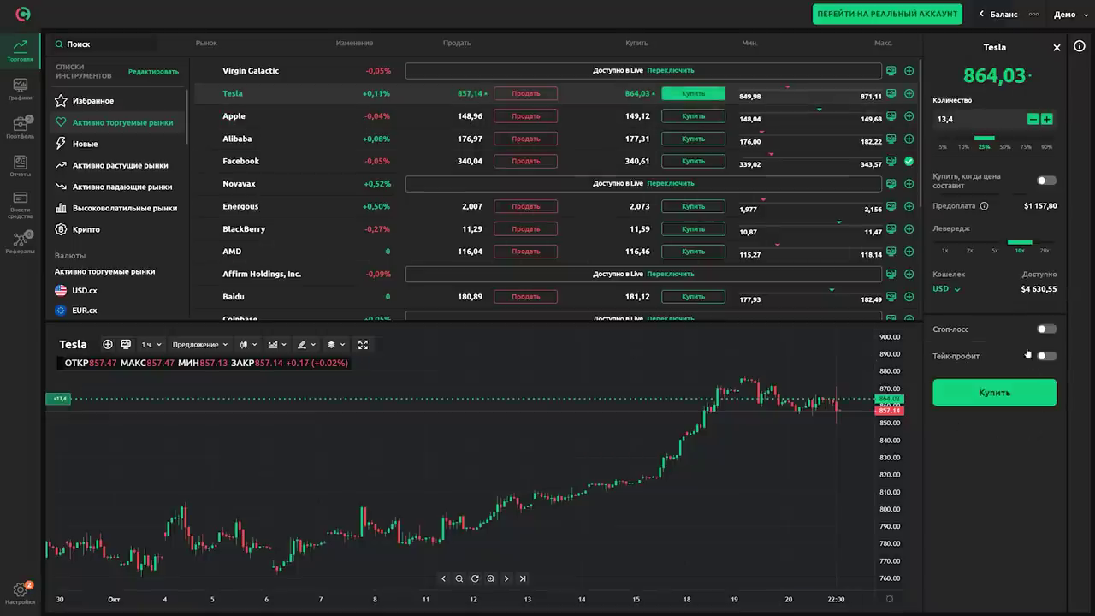
{"action": "left_click", "coordinate": [994, 392]}
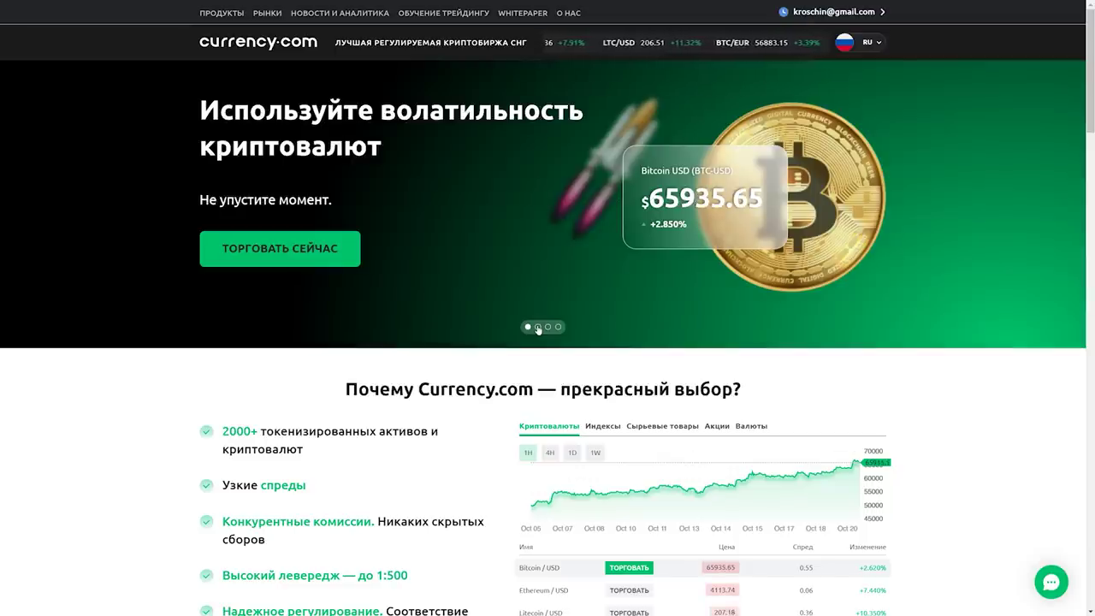
Step: Examine the currency.com home page banners and advantages, and the cryptocurrencies offered for topping up the account
{"action": "left_click", "coordinate": [539, 327]}
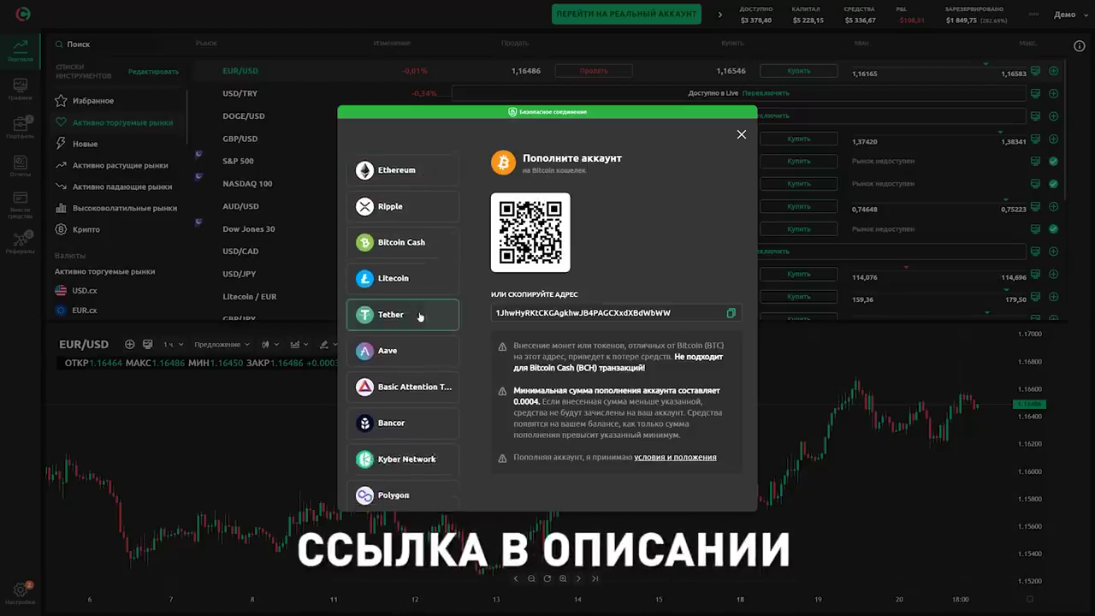
{"action": "scroll", "coordinate": [420, 319], "scroll_direction": "down", "scroll_amount": 1}
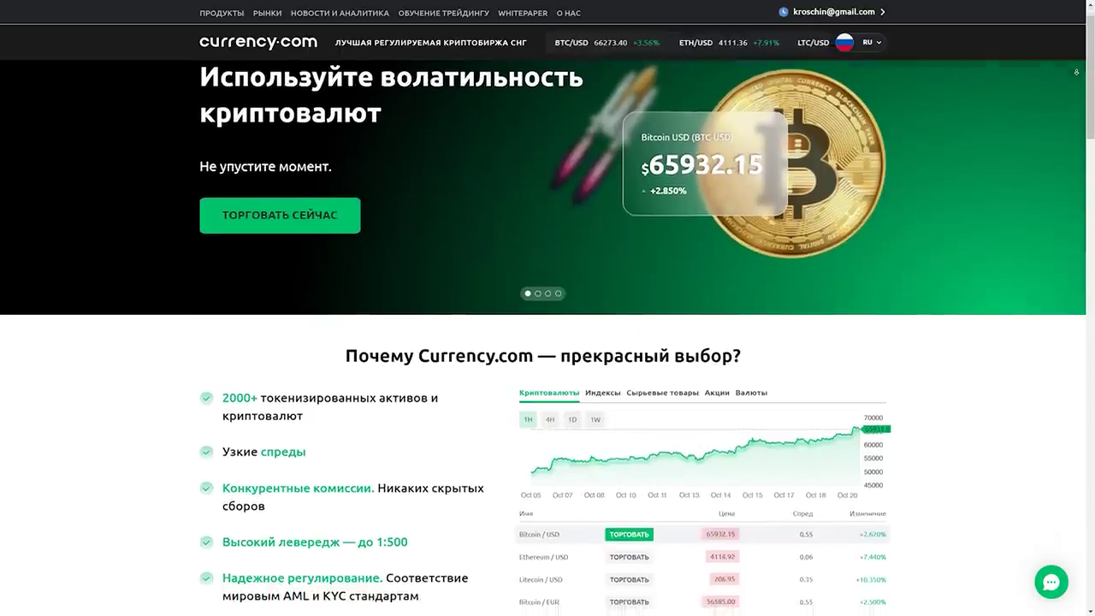
{"action": "scroll", "coordinate": [548, 343], "scroll_direction": "down", "scroll_amount": 1}
{"action": "scroll", "coordinate": [547, 343], "scroll_direction": "down", "scroll_amount": 2}
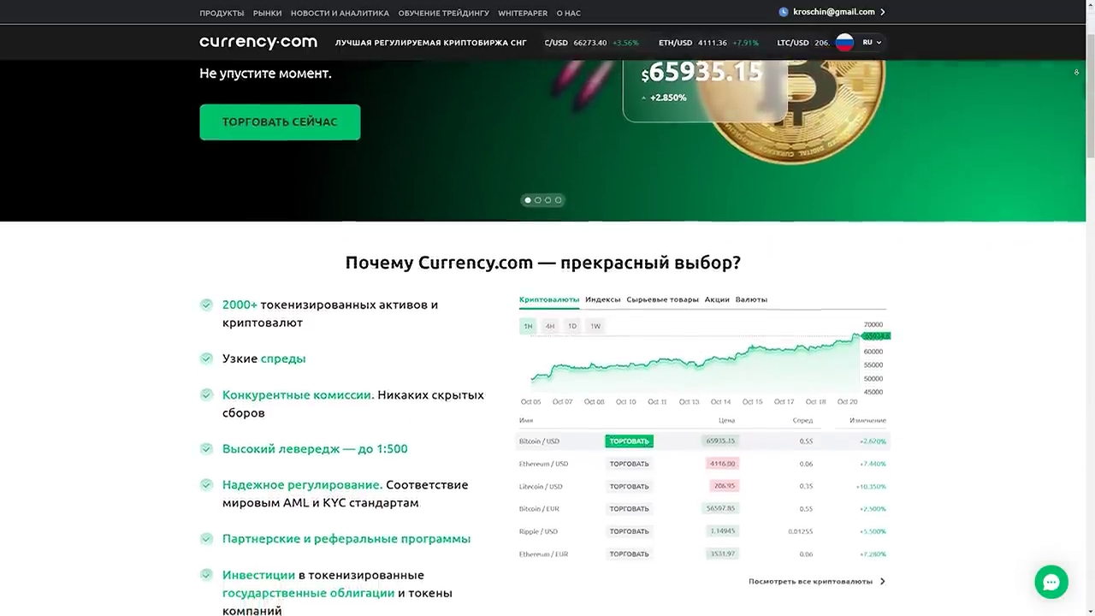
{"action": "scroll", "coordinate": [548, 342], "scroll_direction": "down", "scroll_amount": 2}
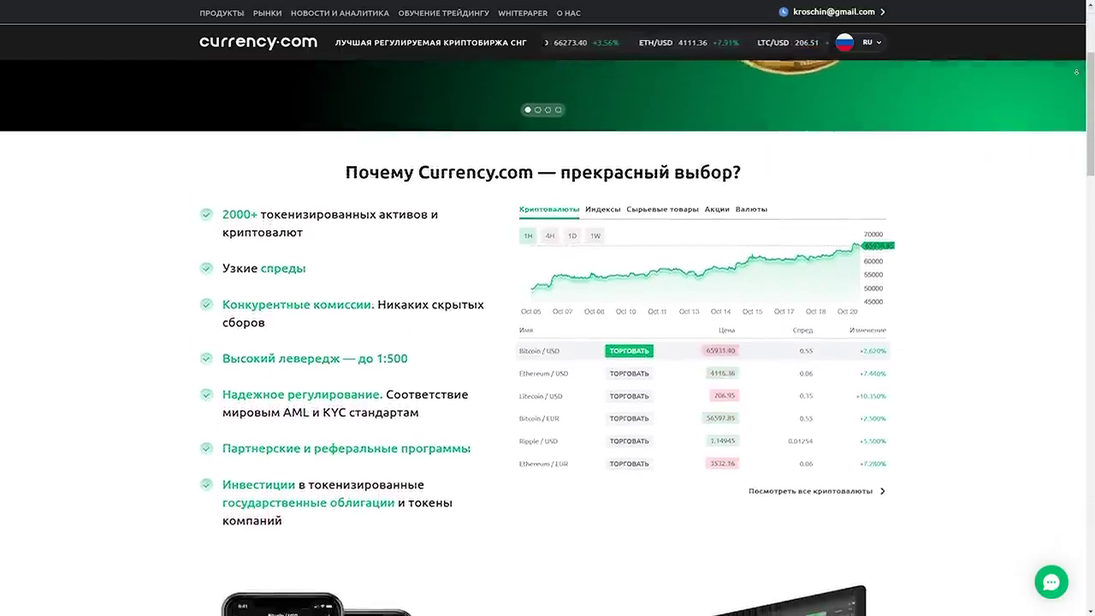
{"action": "scroll", "coordinate": [547, 343], "scroll_direction": "down", "scroll_amount": 2}
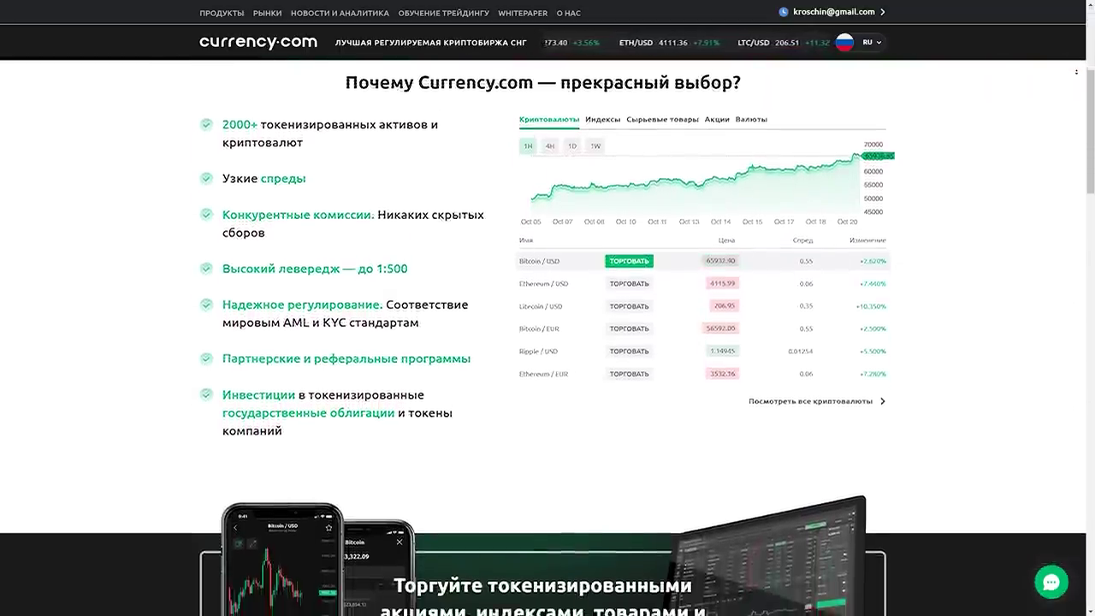
{"action": "scroll", "coordinate": [547, 343], "scroll_direction": "down", "scroll_amount": 2}
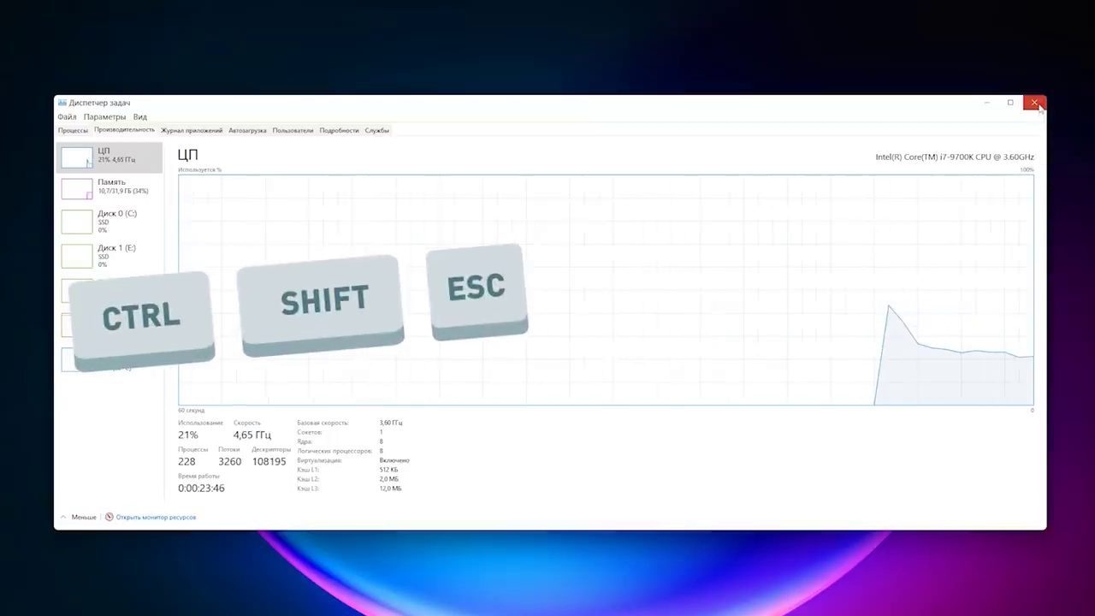
Step: Close the Task Manager window and bring Task Manager up again directly
{"action": "left_click", "coordinate": [1035, 104]}
{"action": "key", "text": "ctrl+shift+Escape"}
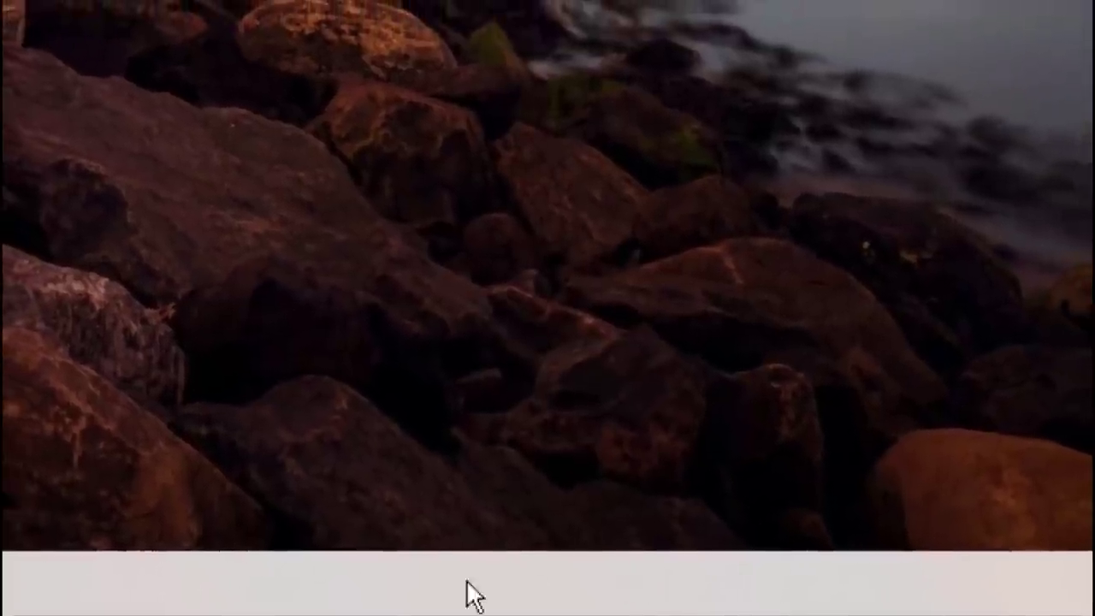
Step: Open Task Manager from the Windows 10 taskbar and show its performance data
{"action": "right_click", "coordinate": [657, 601]}
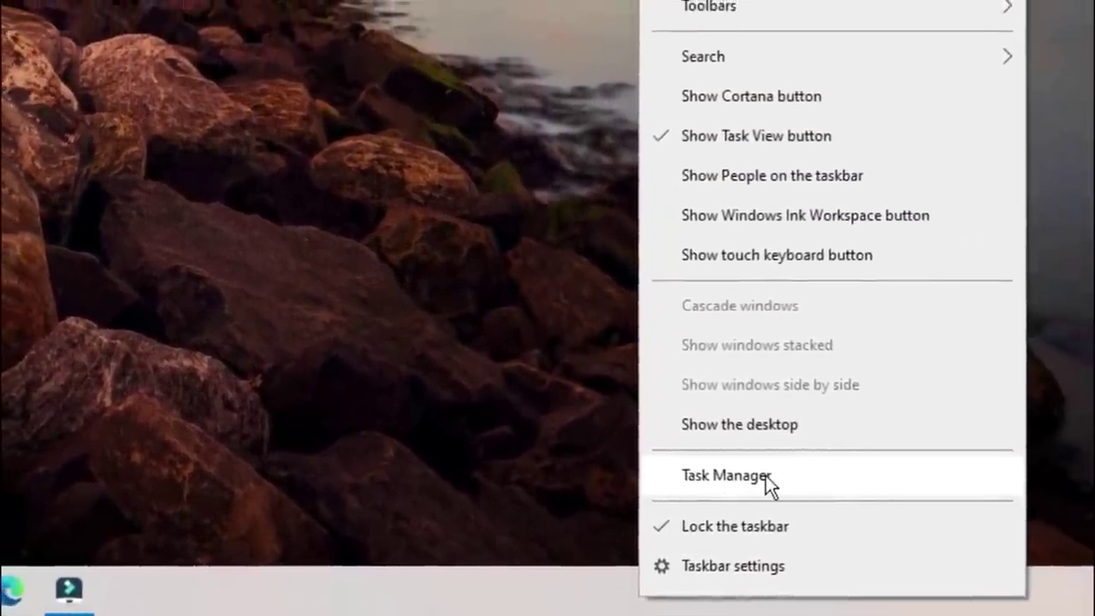
{"action": "left_click", "coordinate": [754, 483]}
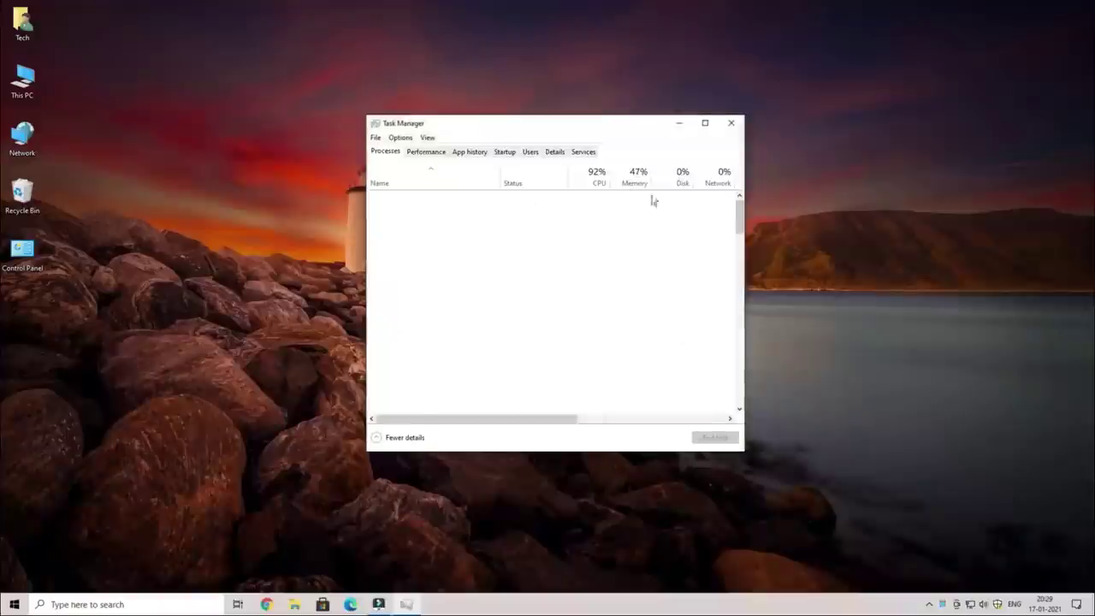
{"action": "left_click", "coordinate": [425, 151]}
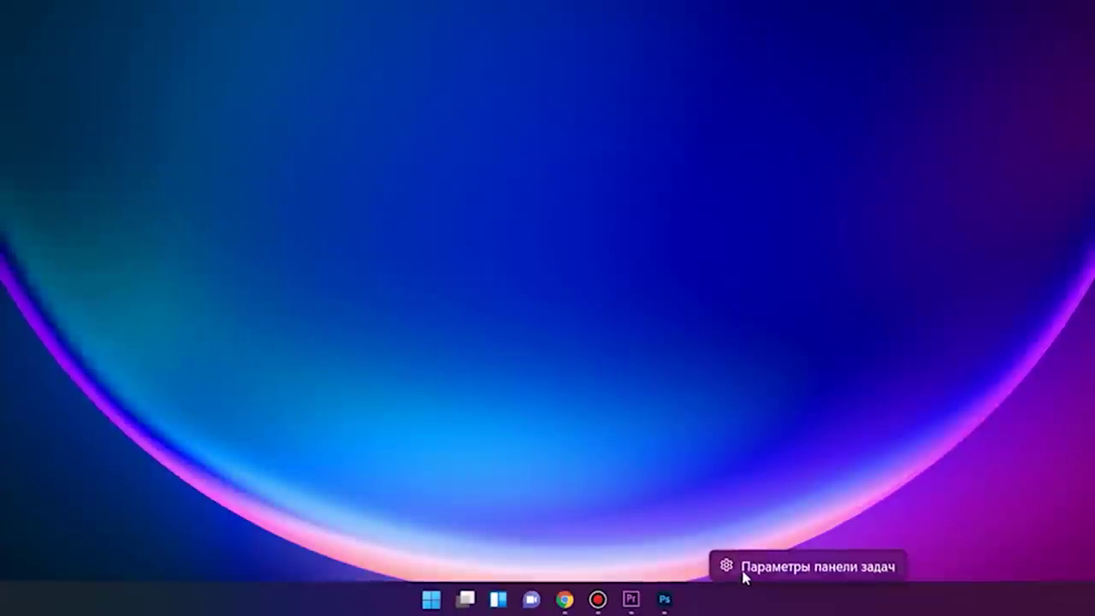
Step: Open the Windows 11 taskbar settings
{"action": "left_click", "coordinate": [748, 572]}
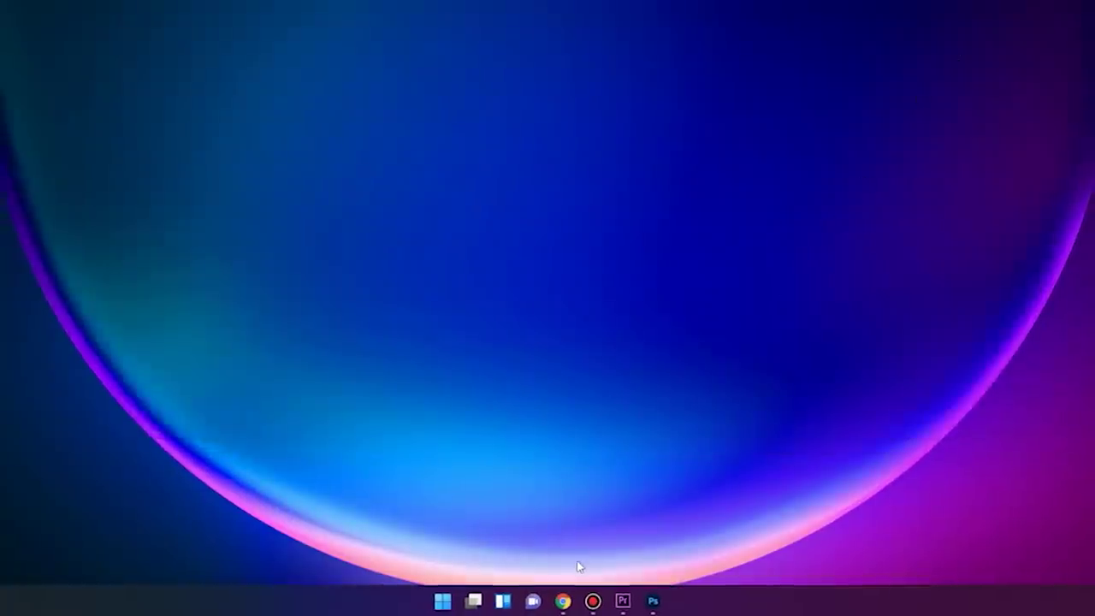
Step: Open Task Manager through the Windows 11 Start button's system commands and close it again
{"action": "right_click", "coordinate": [450, 604]}
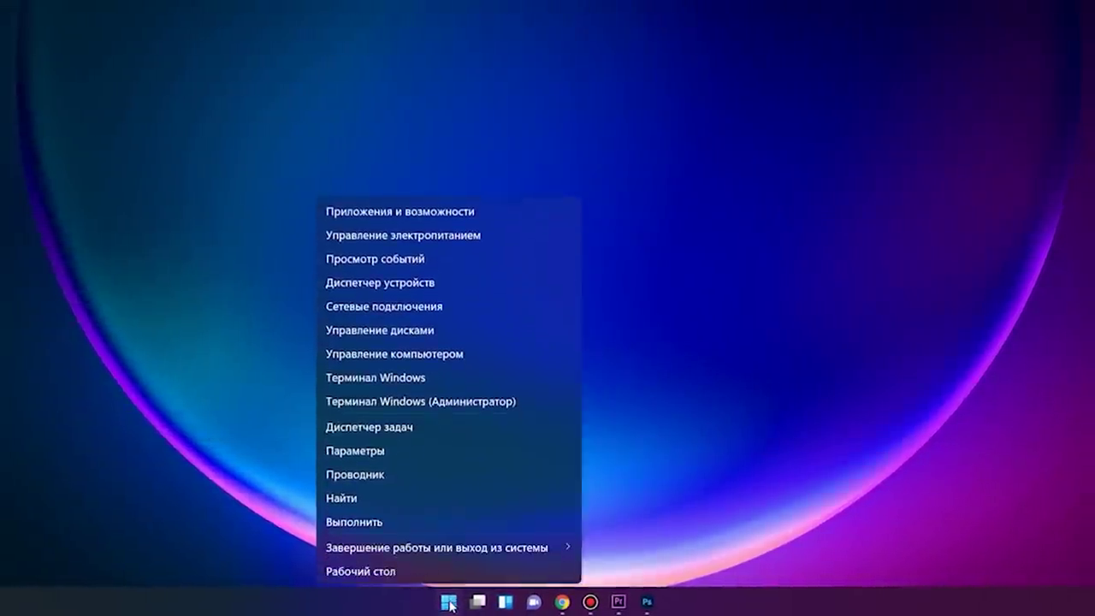
{"action": "left_click", "coordinate": [470, 438]}
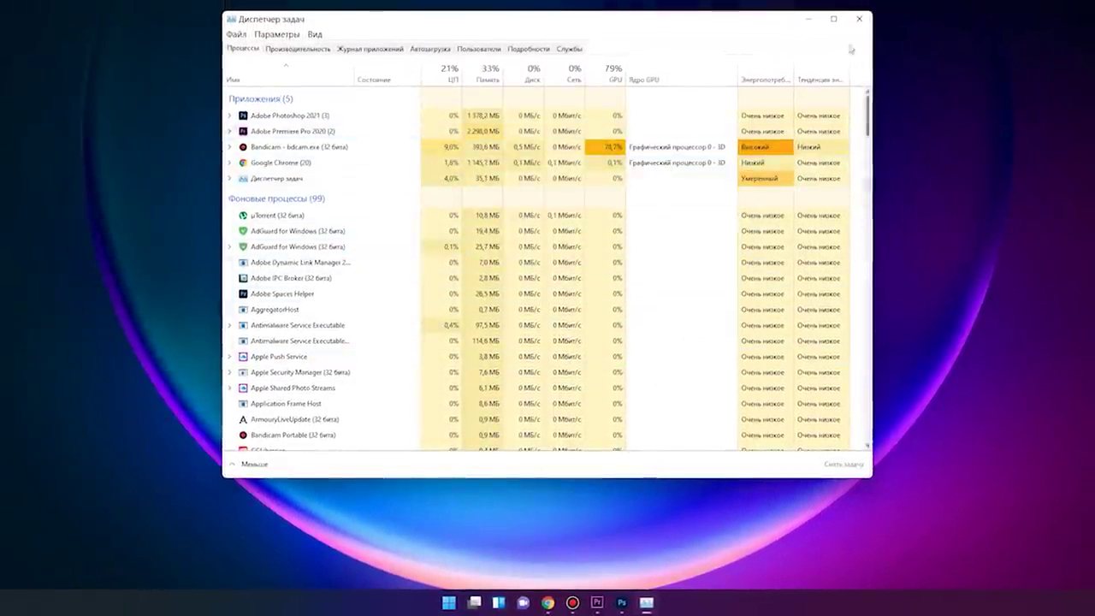
{"action": "left_click", "coordinate": [859, 20]}
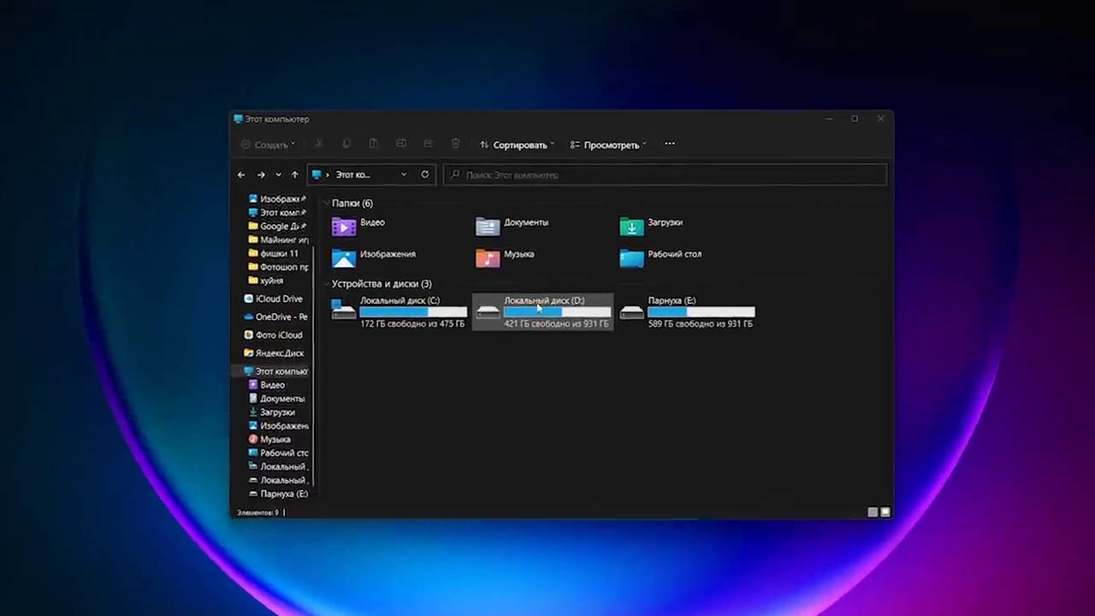
Step: Display the full classic set of commands for local disk D in This PC, and dismiss it
{"action": "right_click", "coordinate": [538, 306]}
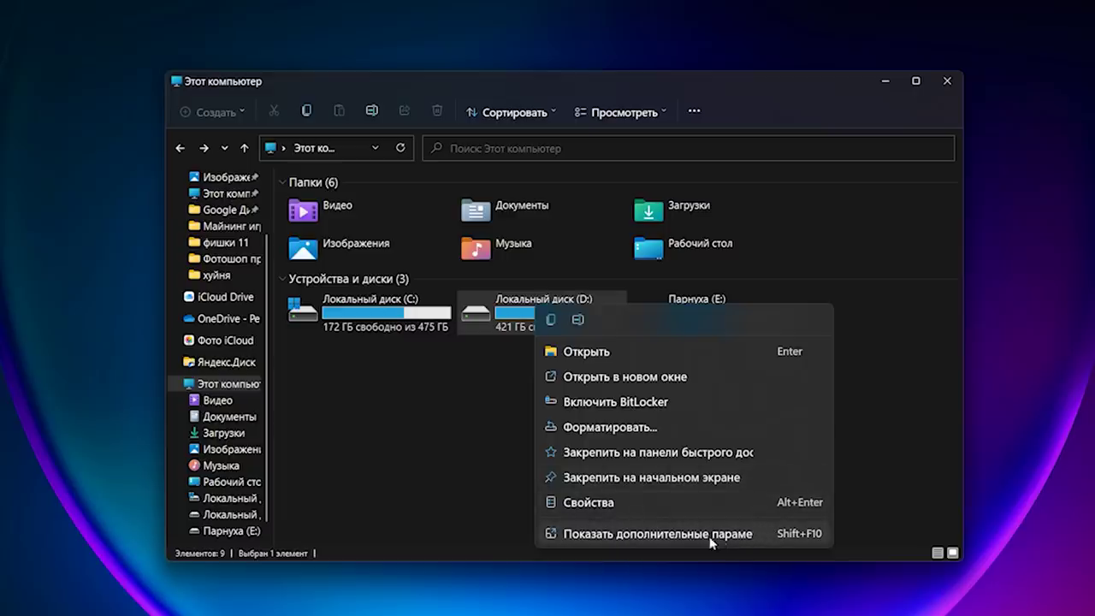
{"action": "left_click", "coordinate": [644, 535]}
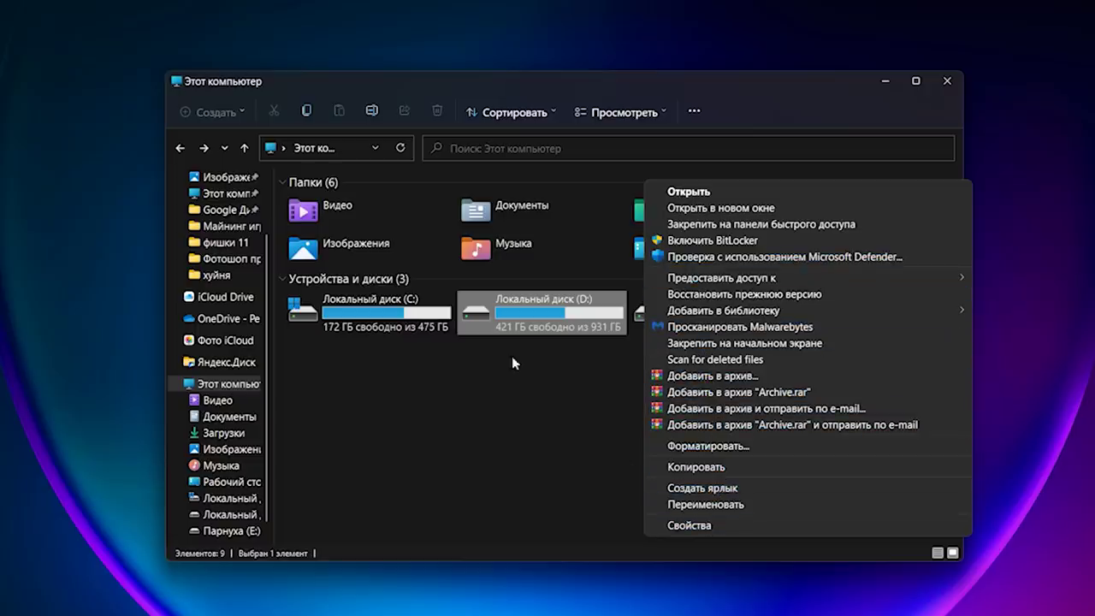
{"action": "left_click", "coordinate": [516, 412]}
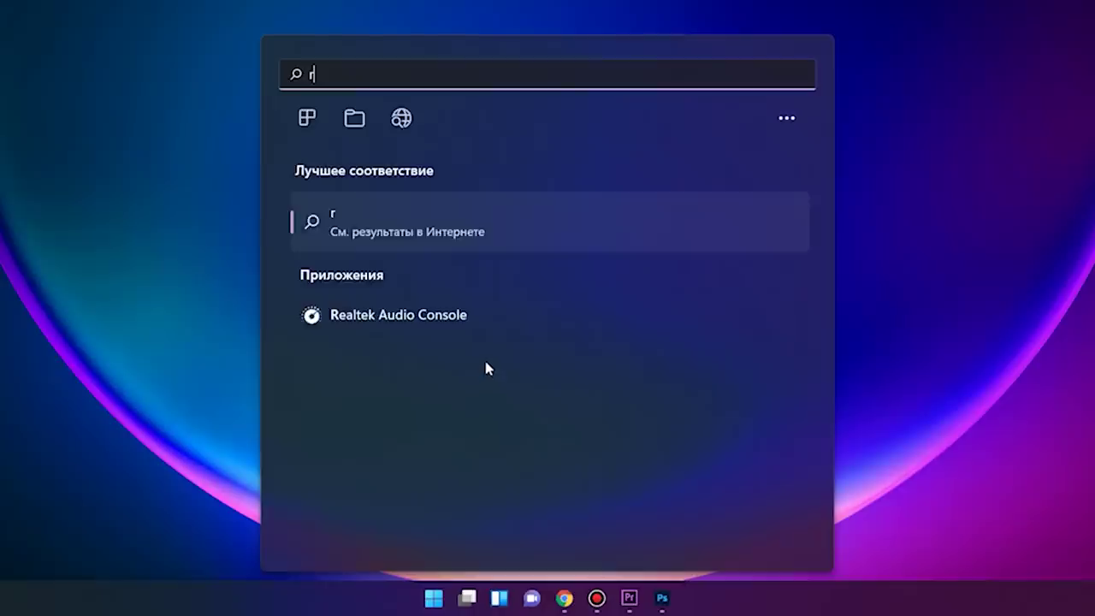
Step: Search Windows for regedit and open the Registry Editor
{"action": "type", "text": "egedit"}
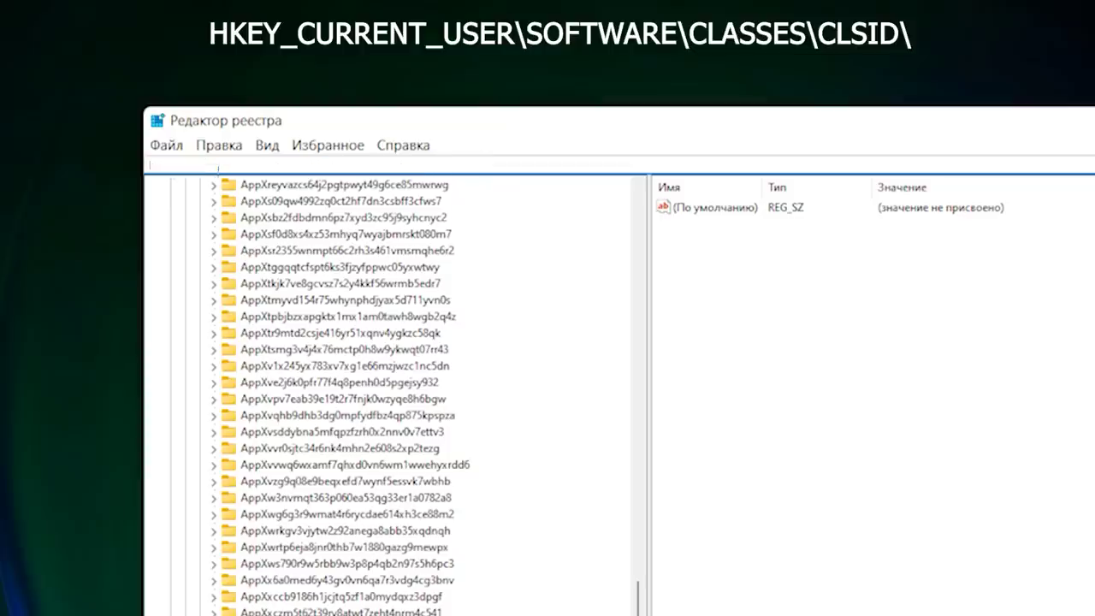
Step: Save an empty default value for the InprocServer32 key under HKEY_CURRENT_USER\Software\Classes\CLSID and close the Registry Editor
{"action": "left_click", "coordinate": [218, 166]}
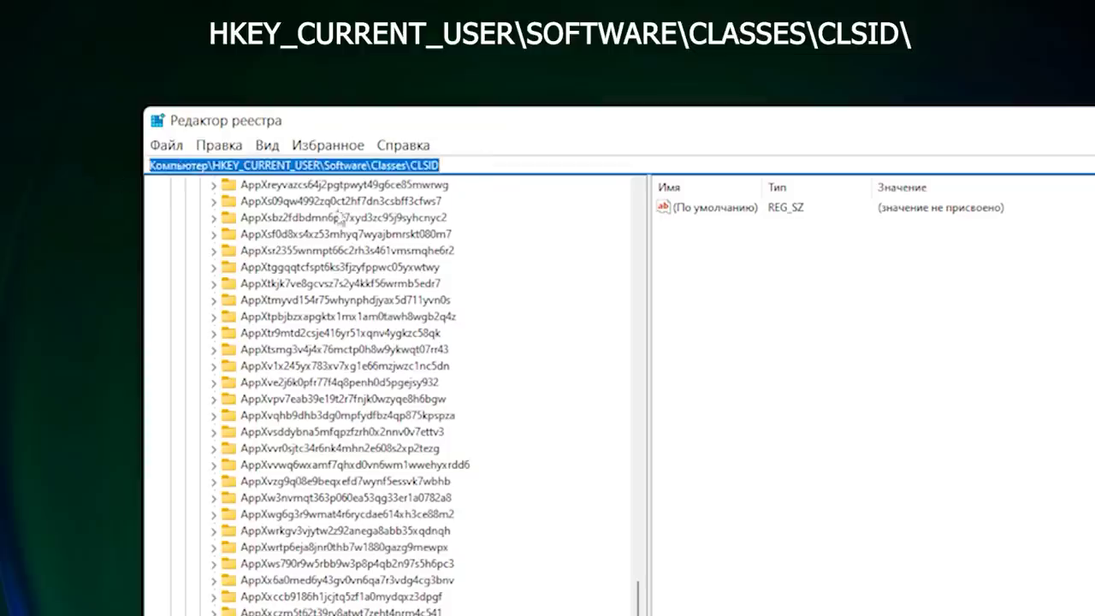
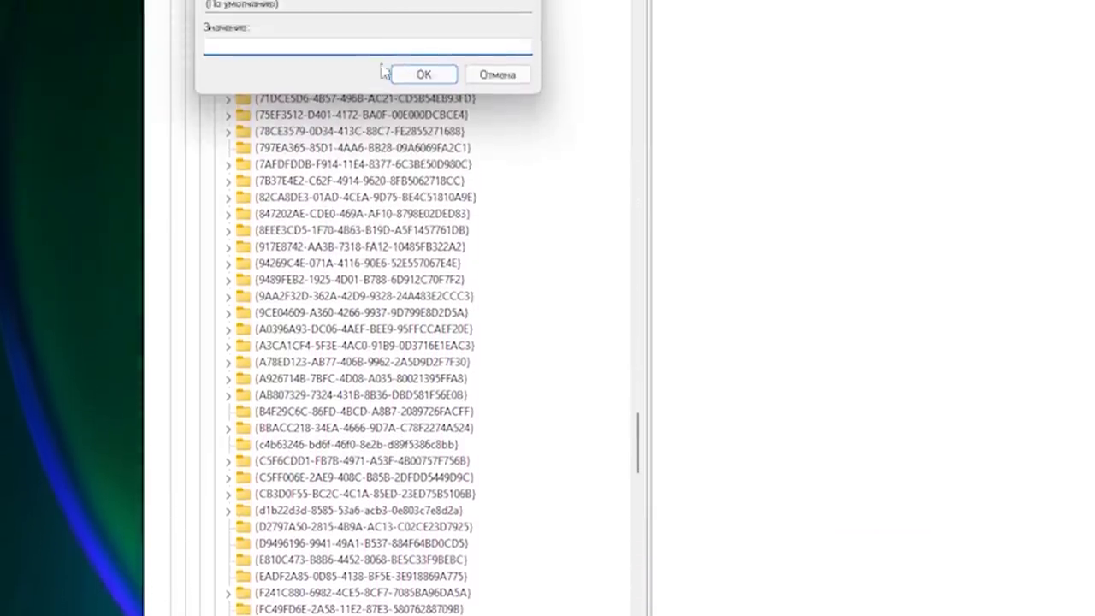
{"action": "left_click", "coordinate": [423, 75]}
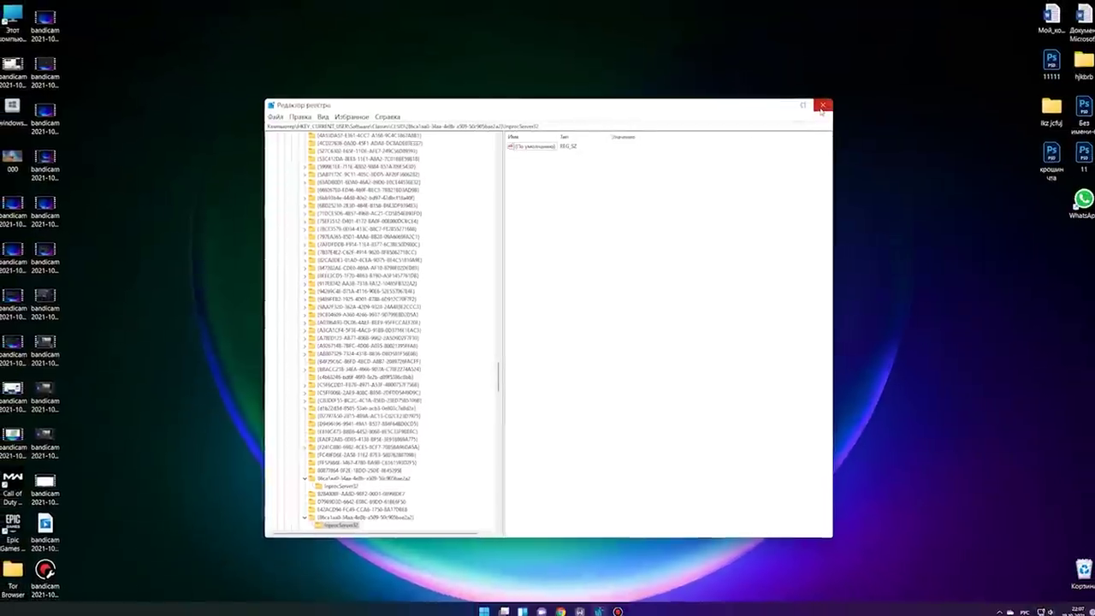
{"action": "left_click", "coordinate": [817, 106]}
Step: Display the computer's power options from Windows 11 Start
{"action": "mouse_move", "coordinate": [606, 606]}
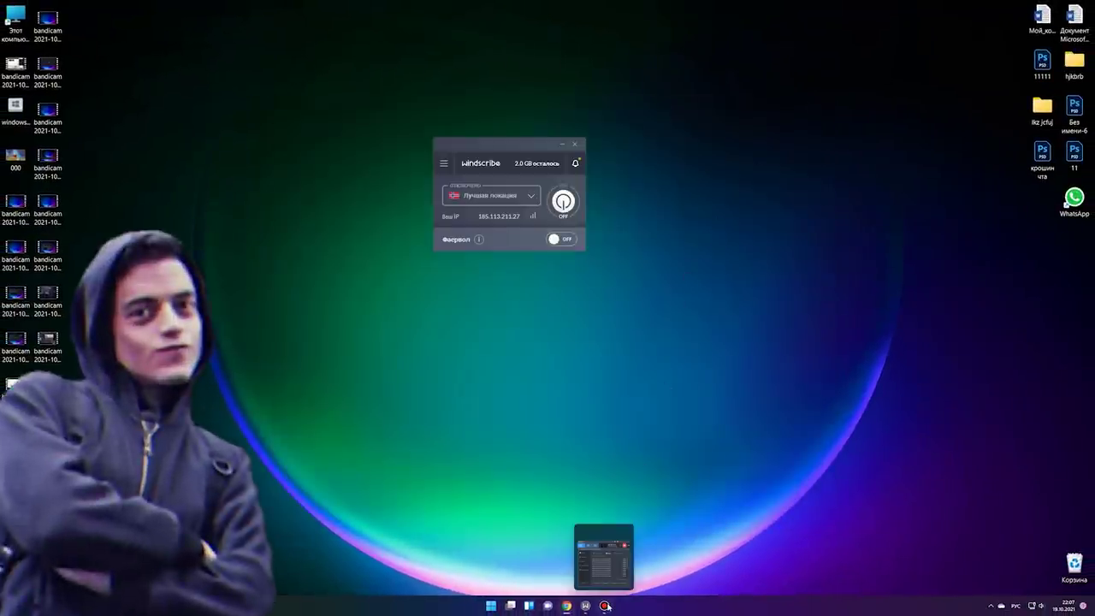
{"action": "left_click", "coordinate": [492, 606]}
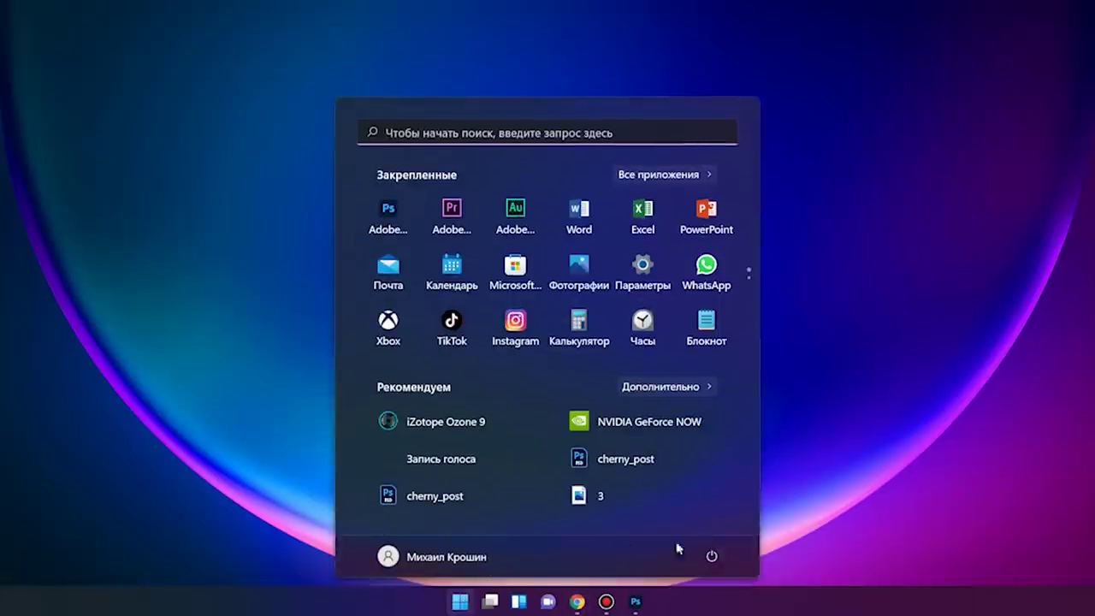
{"action": "left_click", "coordinate": [711, 557]}
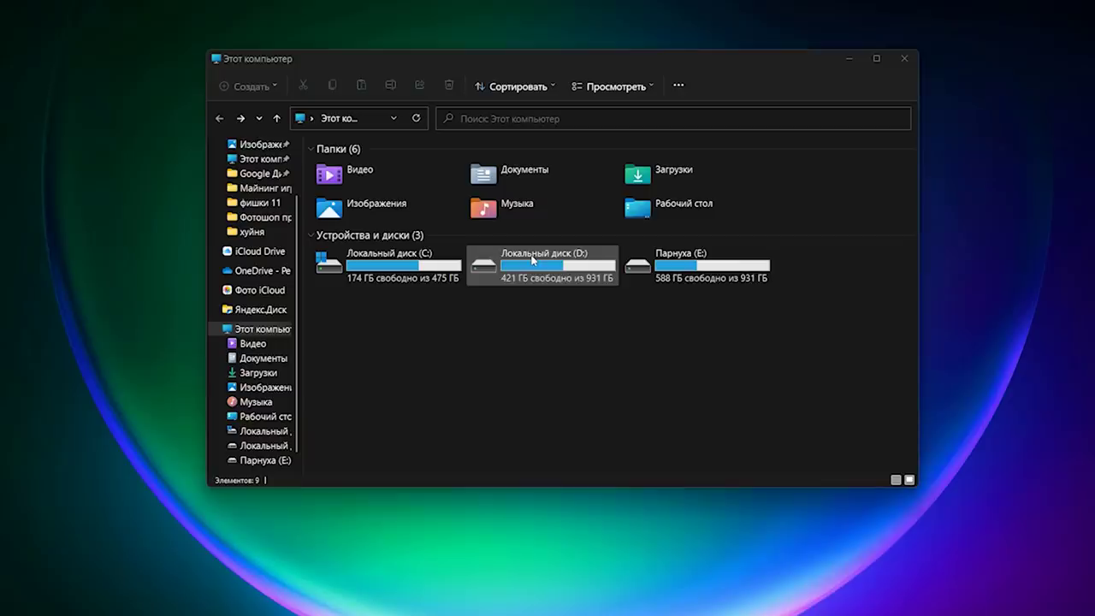
Step: Display the classic set of commands for local disk D in This PC, dismiss it, and call up the commands for drive E
{"action": "right_click", "coordinate": [533, 259]}
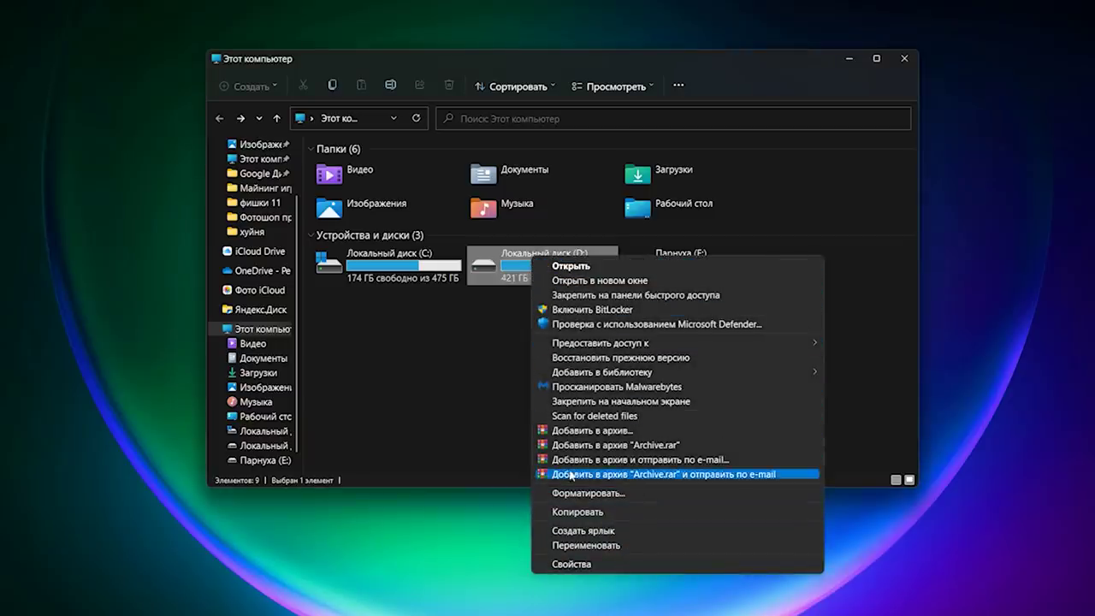
{"action": "left_click", "coordinate": [488, 347]}
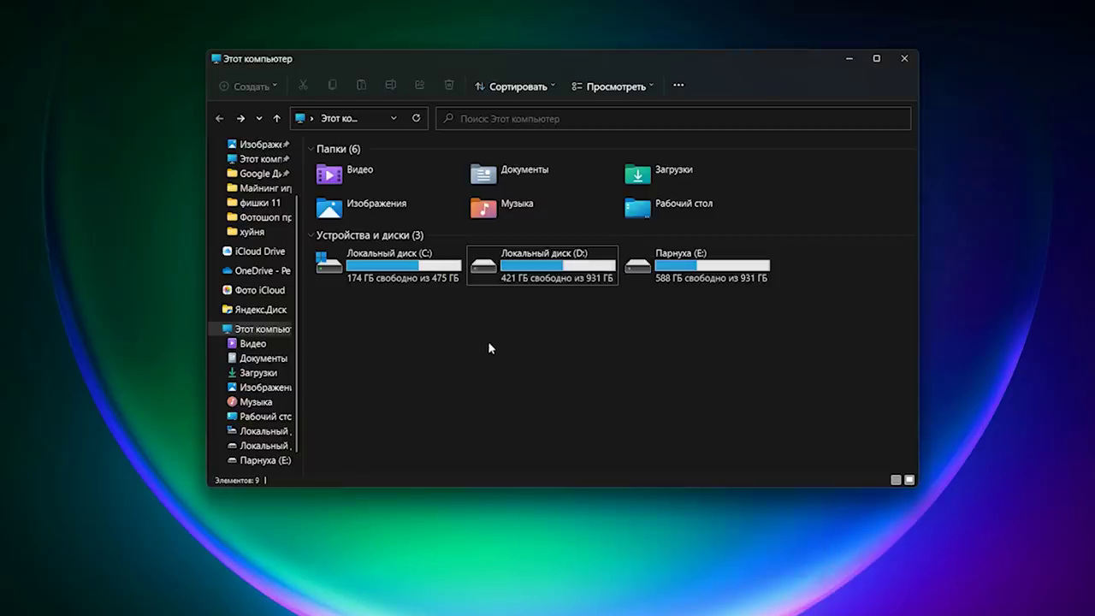
{"action": "right_click", "coordinate": [690, 270]}
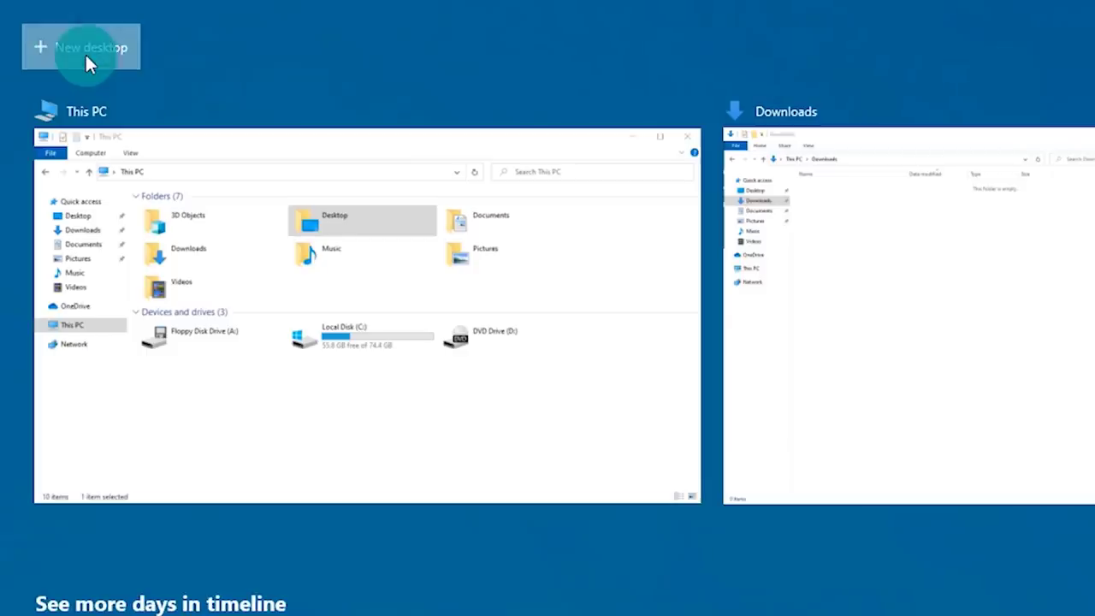
Step: Add a new virtual desktop in Windows 10 and move the Downloads window from Desktop 1 to Desktop 2 in Task View
{"action": "left_click", "coordinate": [85, 52]}
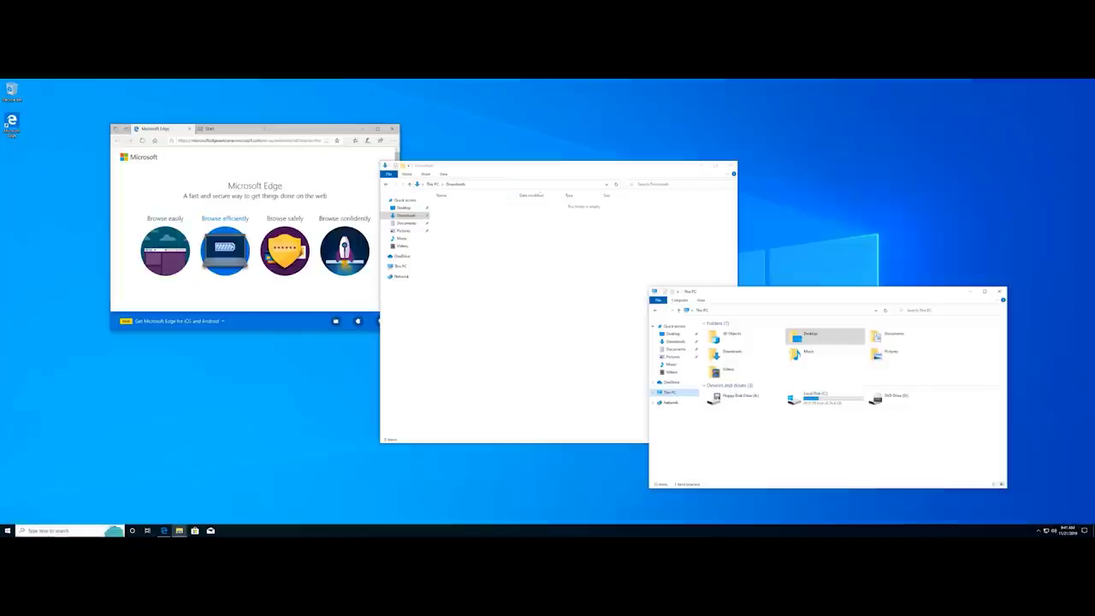
{"action": "left_click", "coordinate": [148, 530]}
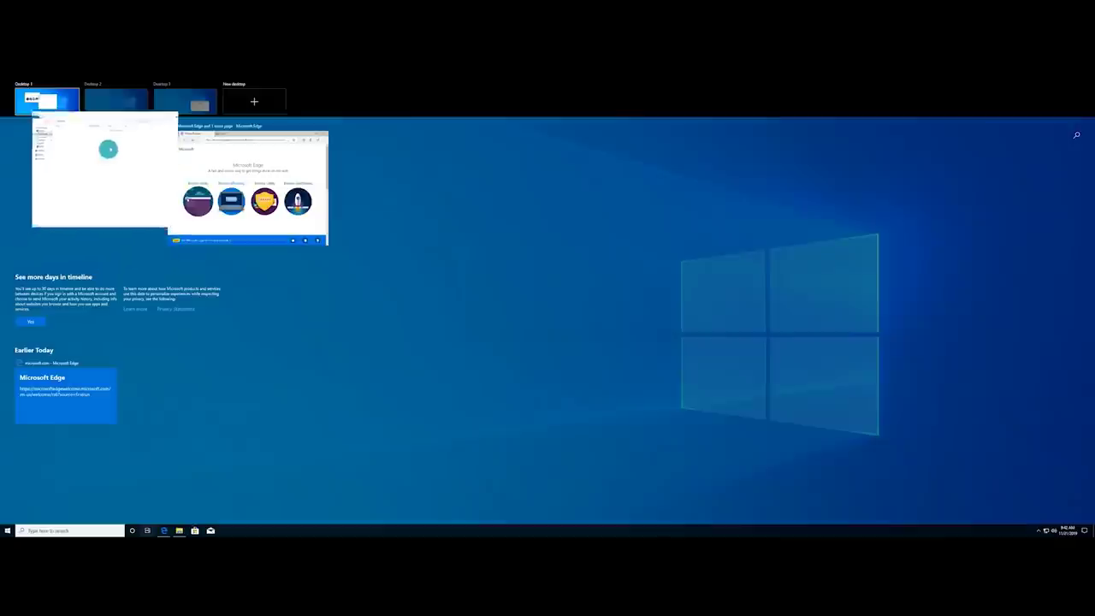
{"action": "left_click_drag", "start_coordinate": [108, 146], "coordinate": [118, 101]}
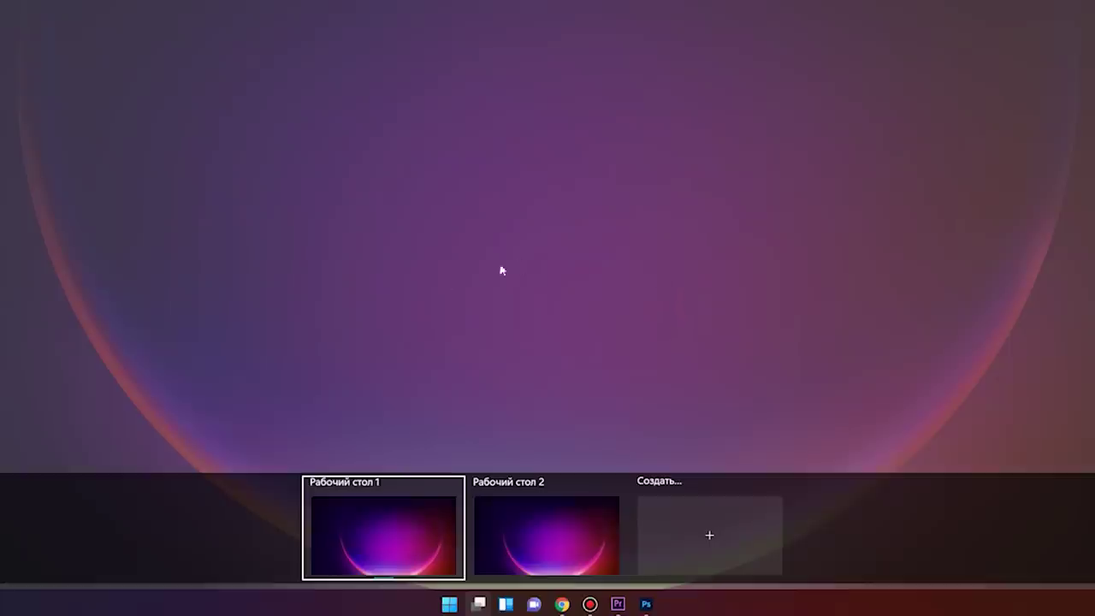
Step: Rename the second Windows 11 virtual desktop as Игры and switch between it and Рабочий стол 1
{"action": "left_click", "coordinate": [521, 518]}
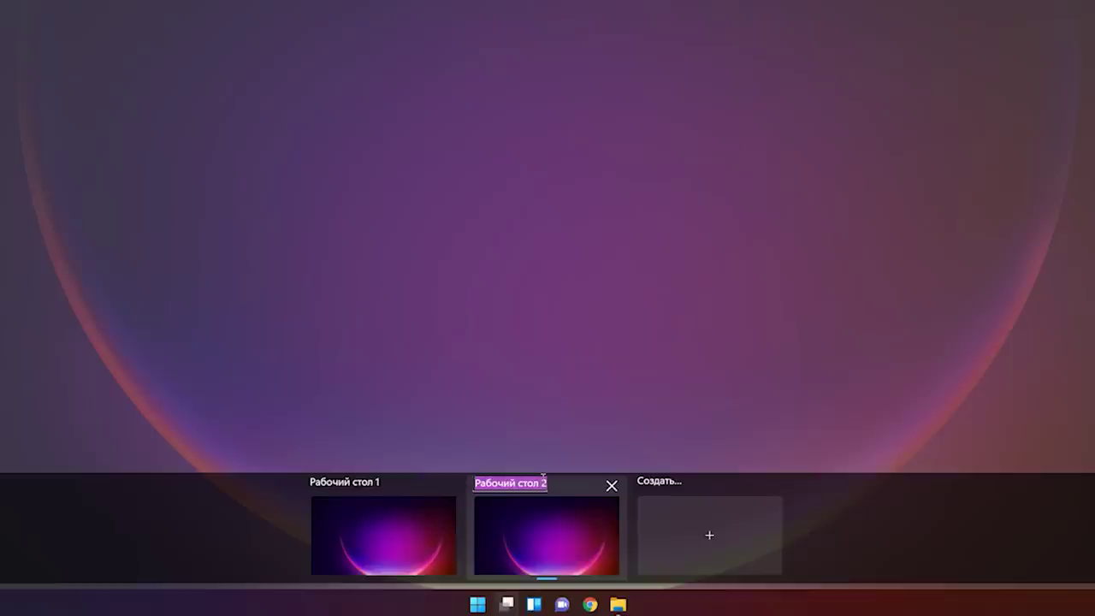
{"action": "key", "text": "Return"}
{"action": "key", "text": "ctrl+super+Left"}
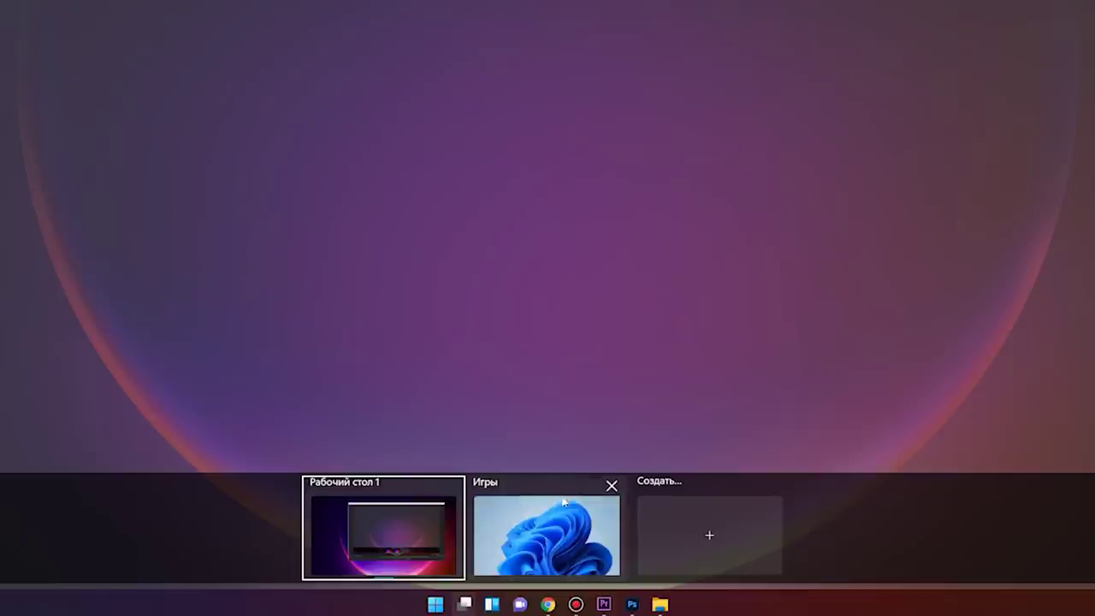
{"action": "left_click", "coordinate": [532, 519]}
{"action": "right_click", "coordinate": [560, 524]}
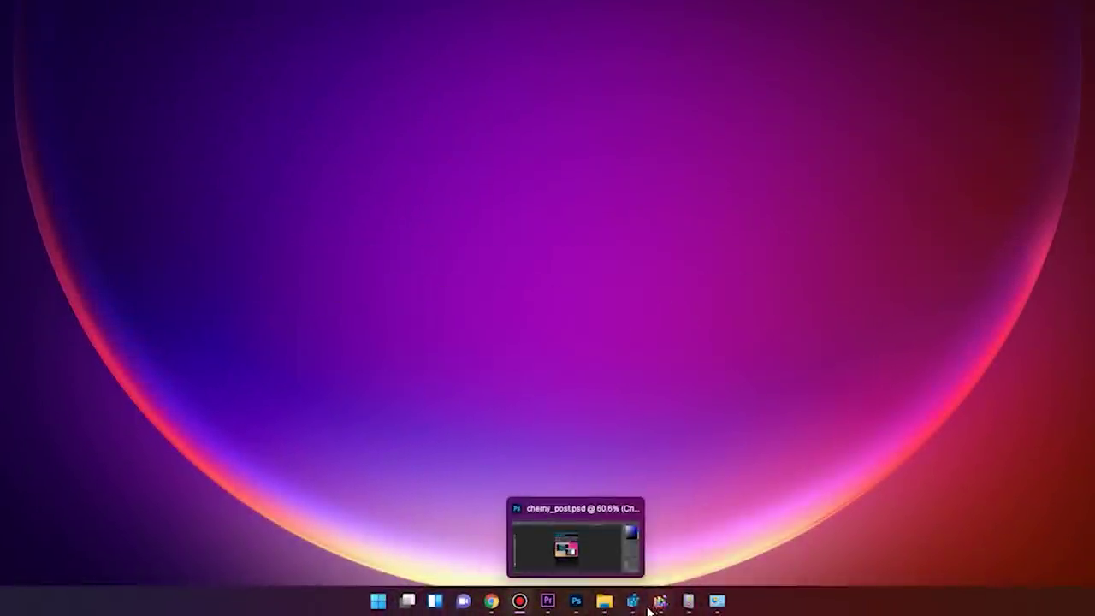
Step: Bring up the Registry Editor, the disk optimization window and the two other running system tools one after another
{"action": "left_click", "coordinate": [660, 603]}
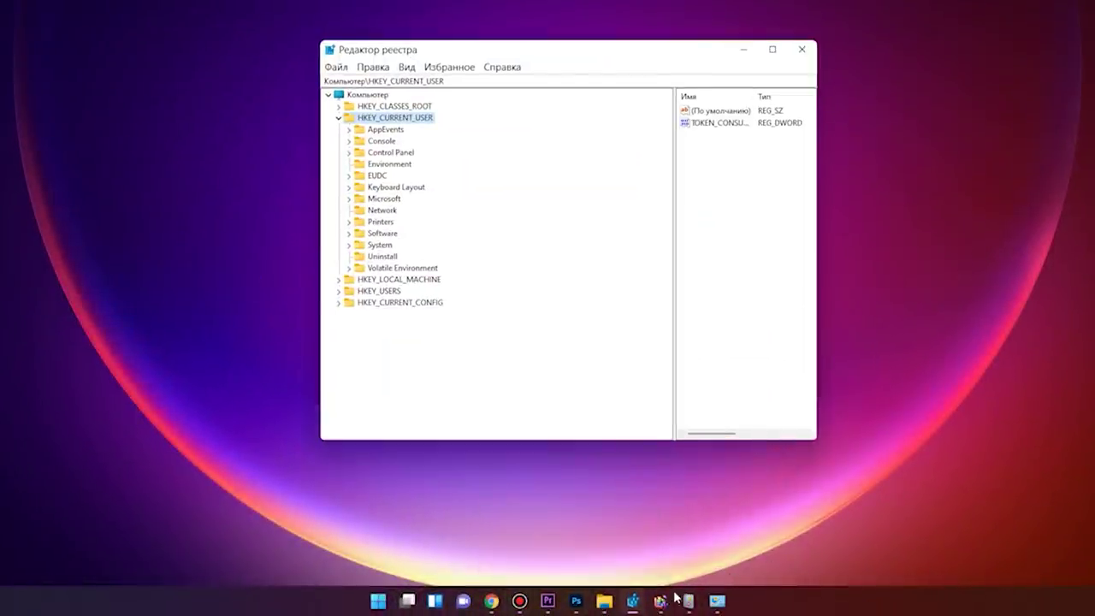
{"action": "left_click", "coordinate": [670, 601]}
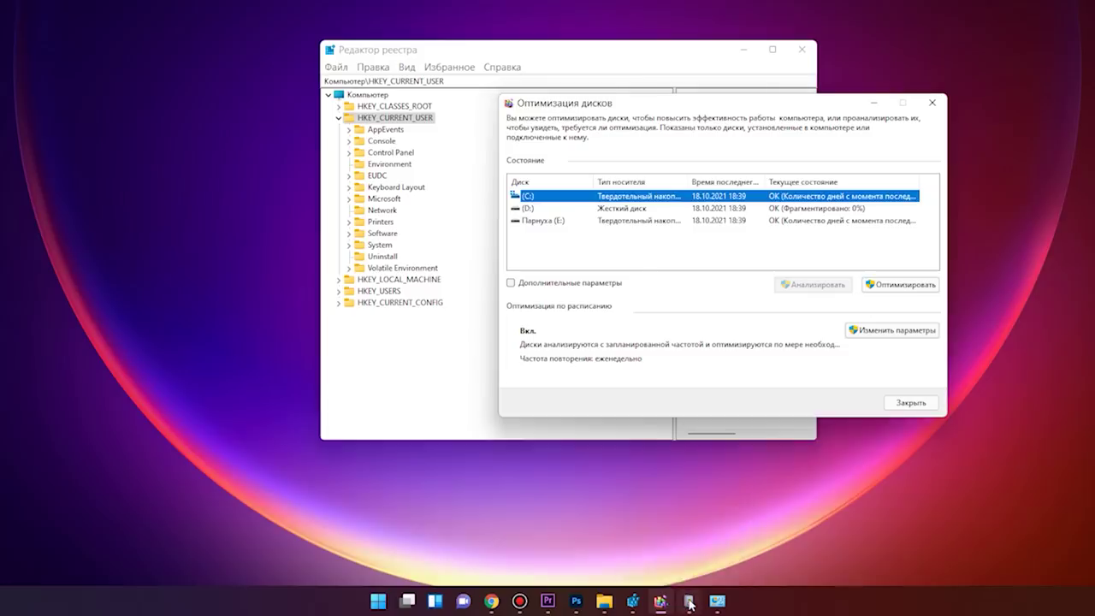
{"action": "left_click", "coordinate": [689, 603]}
{"action": "left_click", "coordinate": [717, 603]}
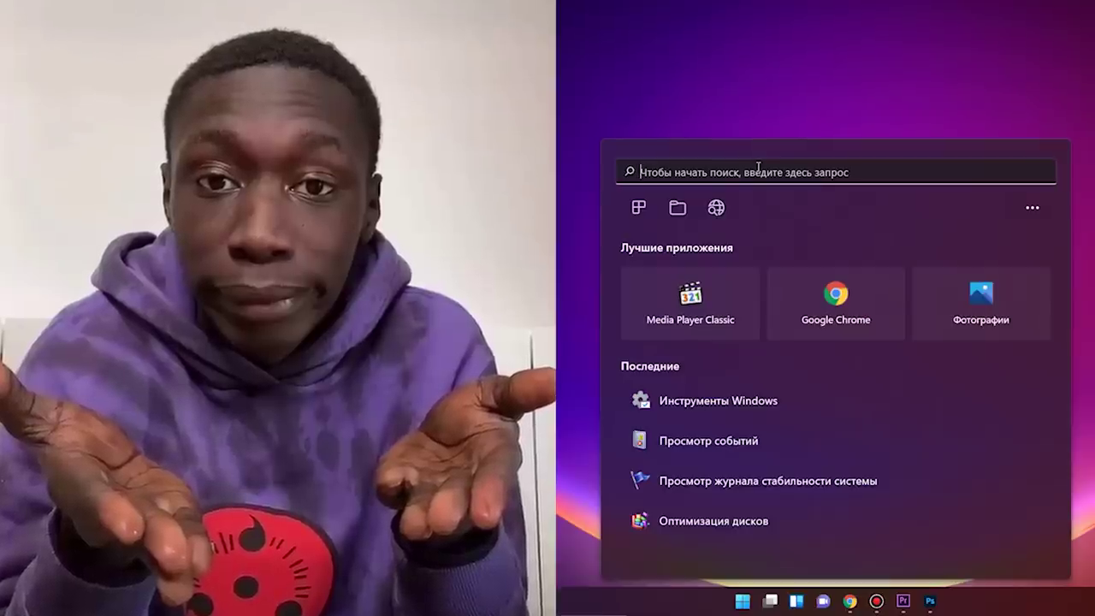
Step: Search Windows for скачать and replace the query with удалить
{"action": "type", "text": "скача"}
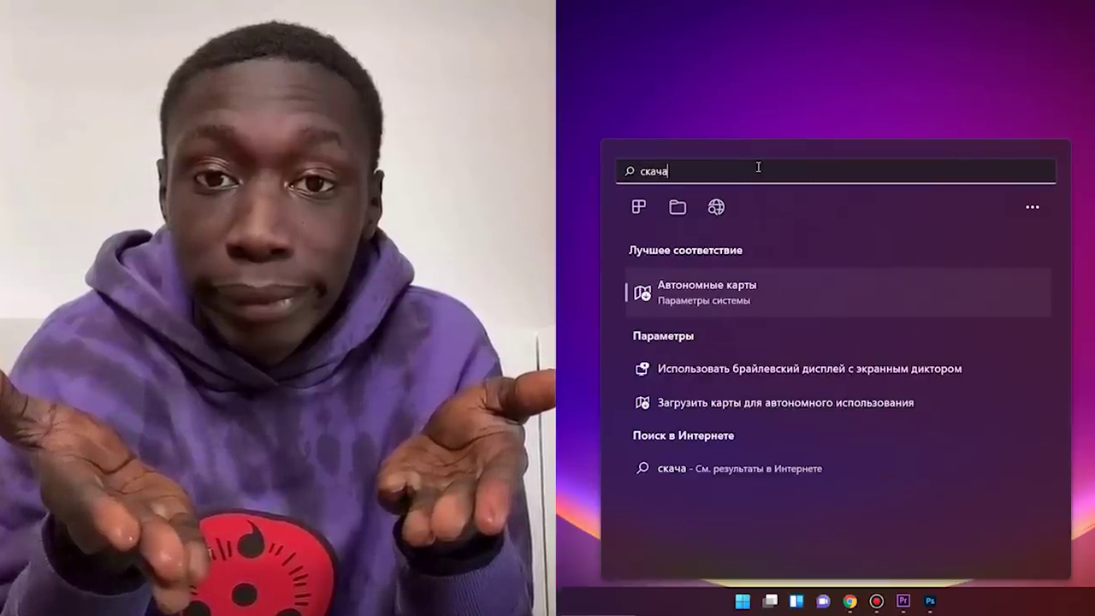
{"action": "type", "text": "ть"}
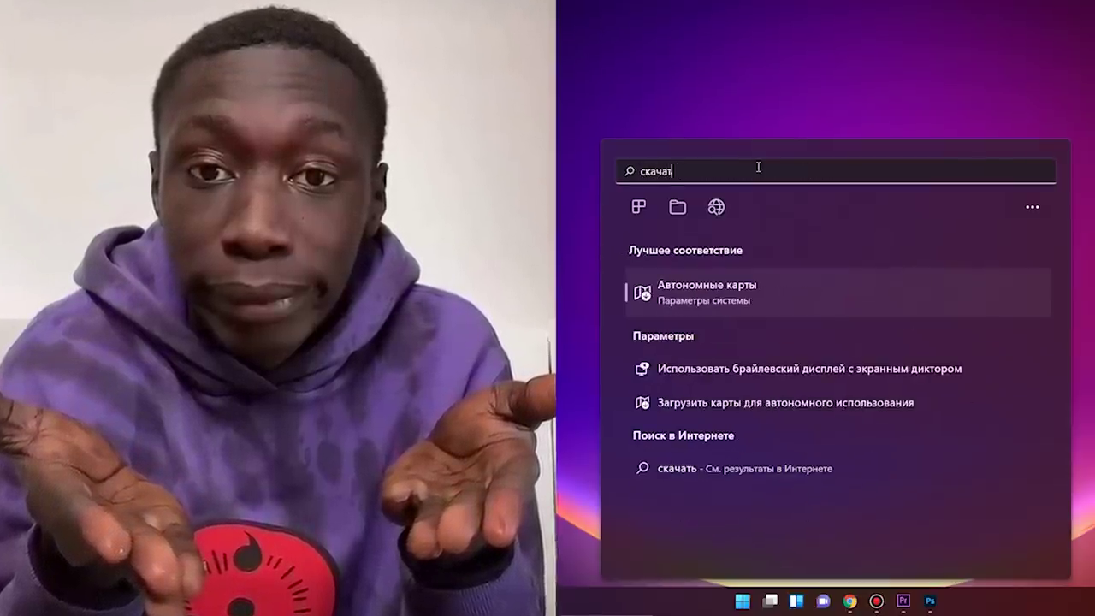
{"action": "key", "text": "ctrl+a"}
{"action": "key", "text": "BackSpace"}
{"action": "type", "text": "удали"}
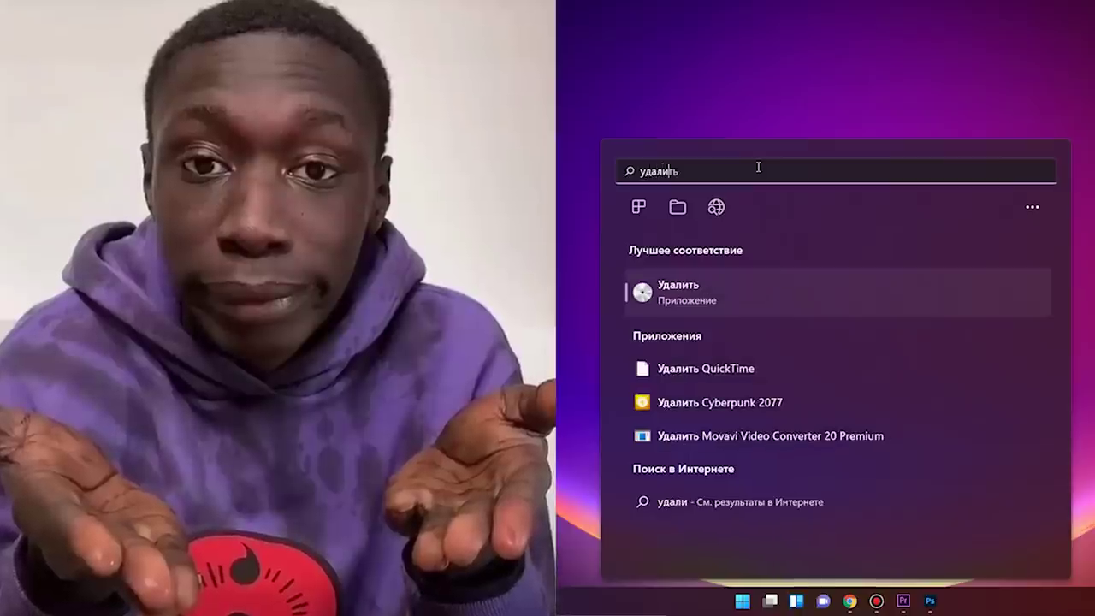
{"action": "type", "text": "ть"}
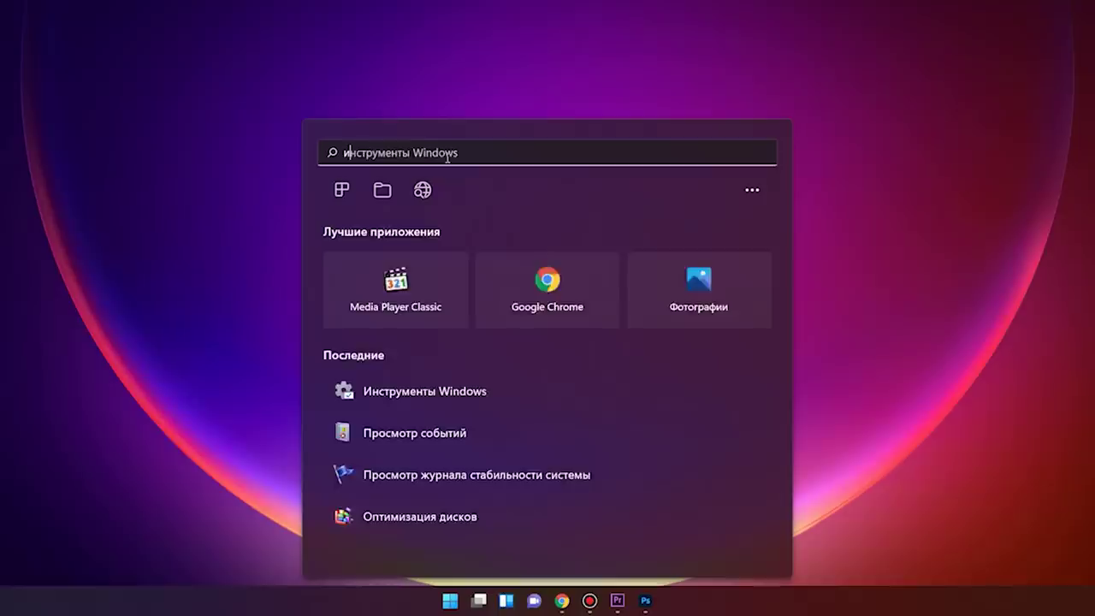
Step: Search Windows for Инструменты Windows and pin it to the taskbar
{"action": "type", "text": "инстру"}
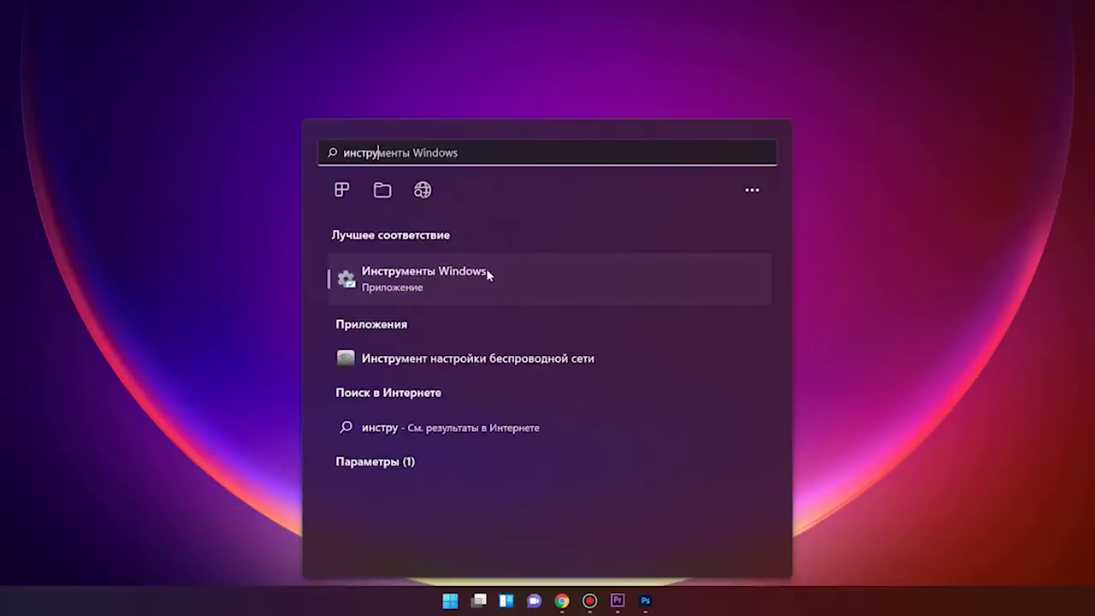
{"action": "right_click", "coordinate": [507, 276]}
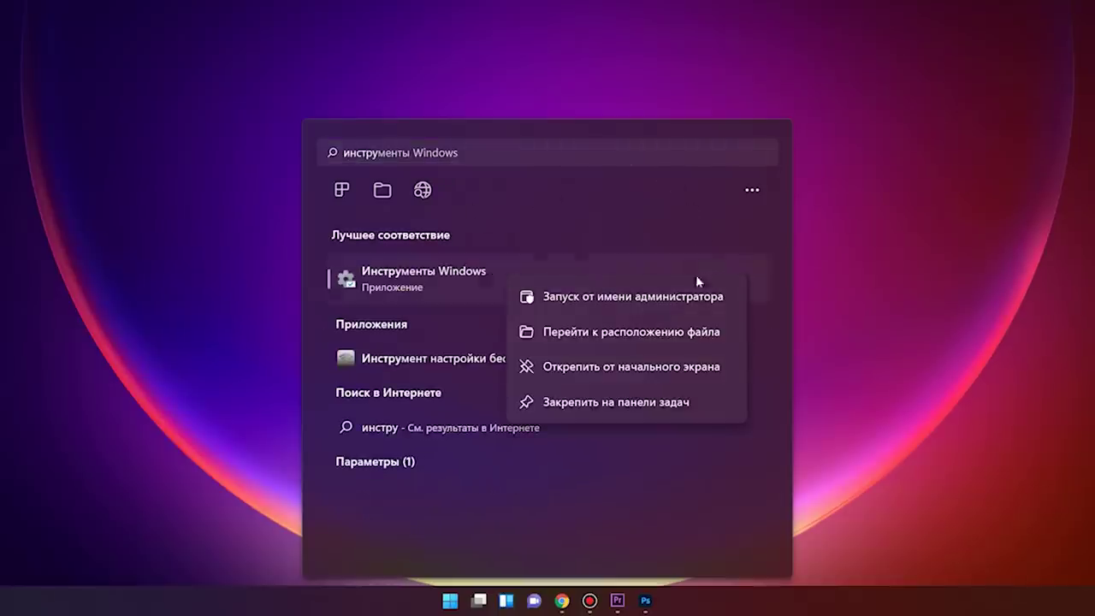
{"action": "left_click", "coordinate": [601, 408]}
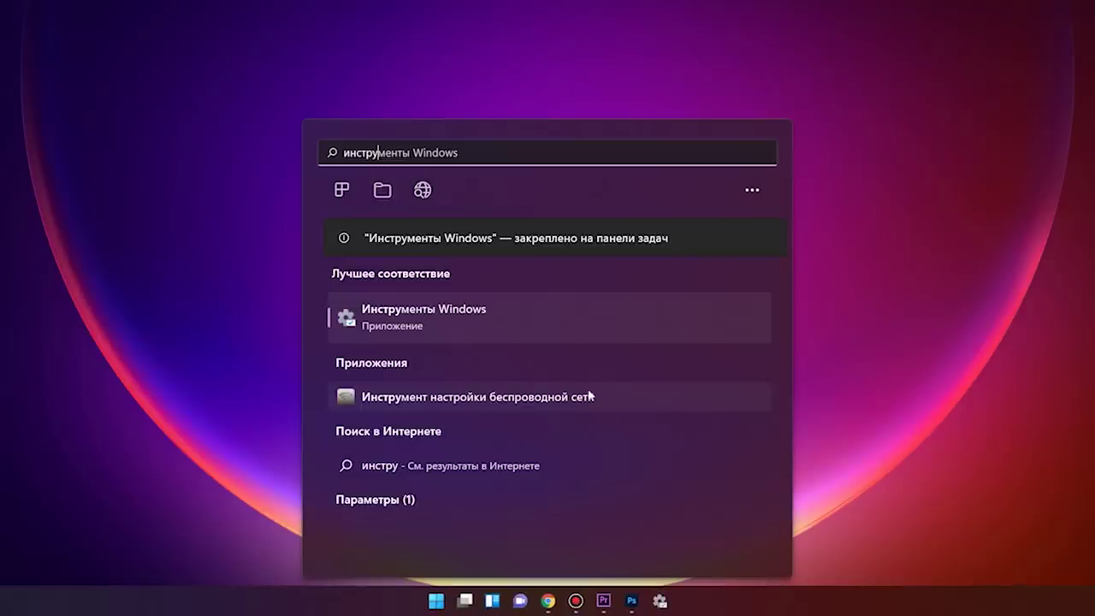
{"action": "key", "text": "Escape"}
Step: Open Инструменты Windows from the second page of pinned Start apps
{"action": "scroll", "coordinate": [696, 273], "scroll_direction": "down", "scroll_amount": 1}
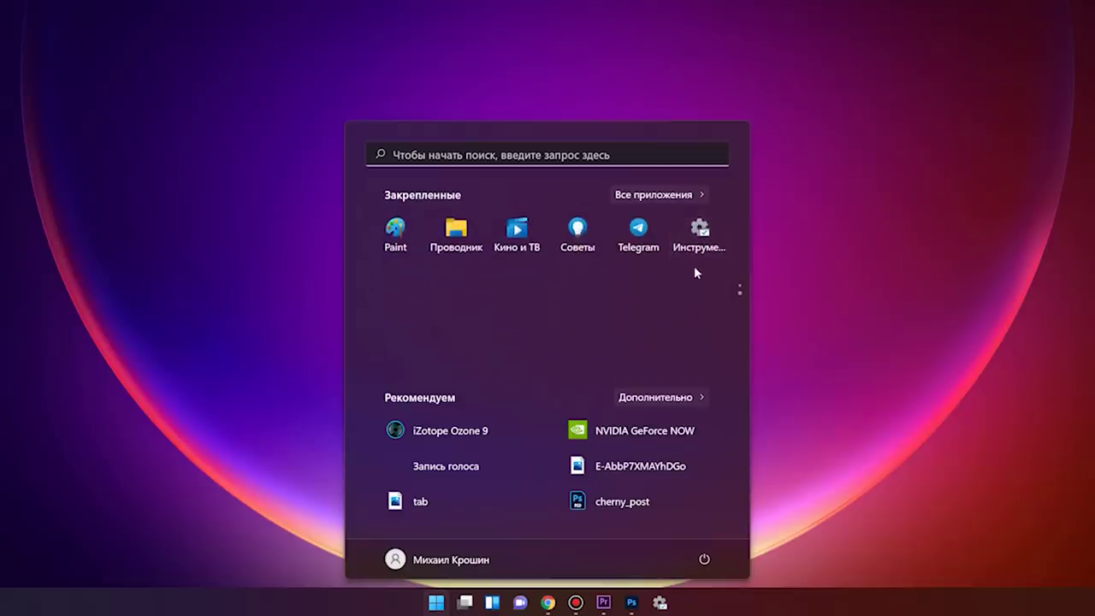
{"action": "left_click", "coordinate": [696, 245]}
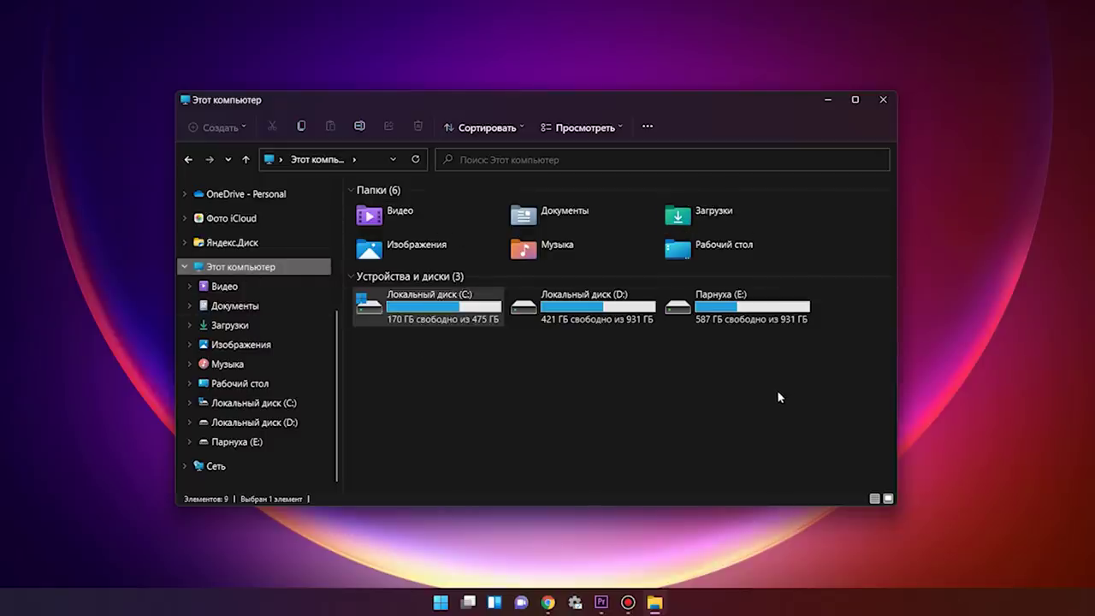
Step: Open local disk C in File Explorer and switch its file list to compact view
{"action": "double_click", "coordinate": [453, 319]}
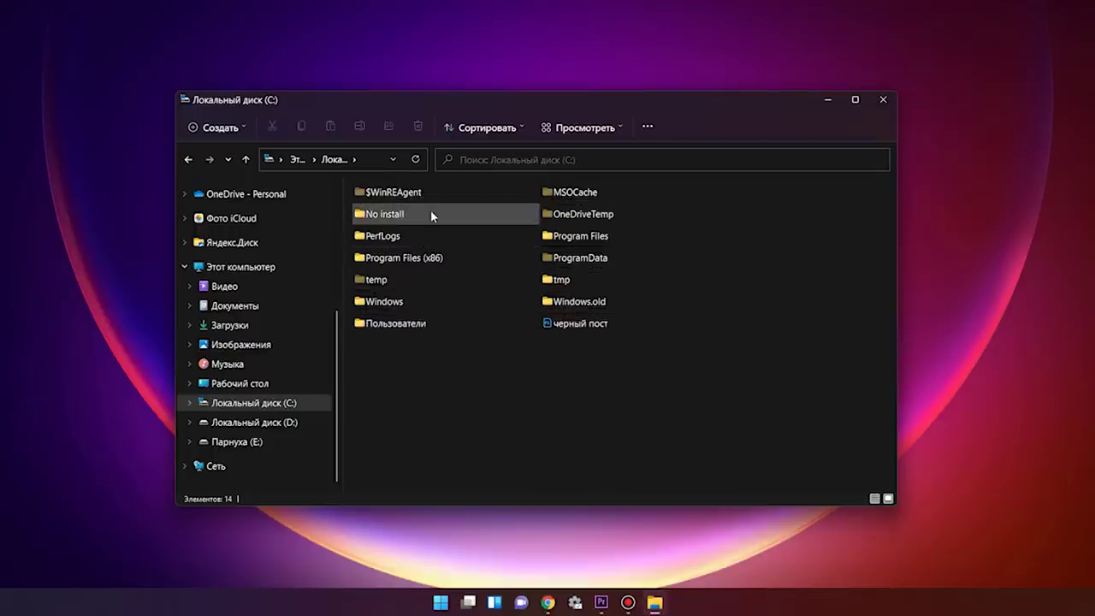
{"action": "left_click", "coordinate": [616, 131]}
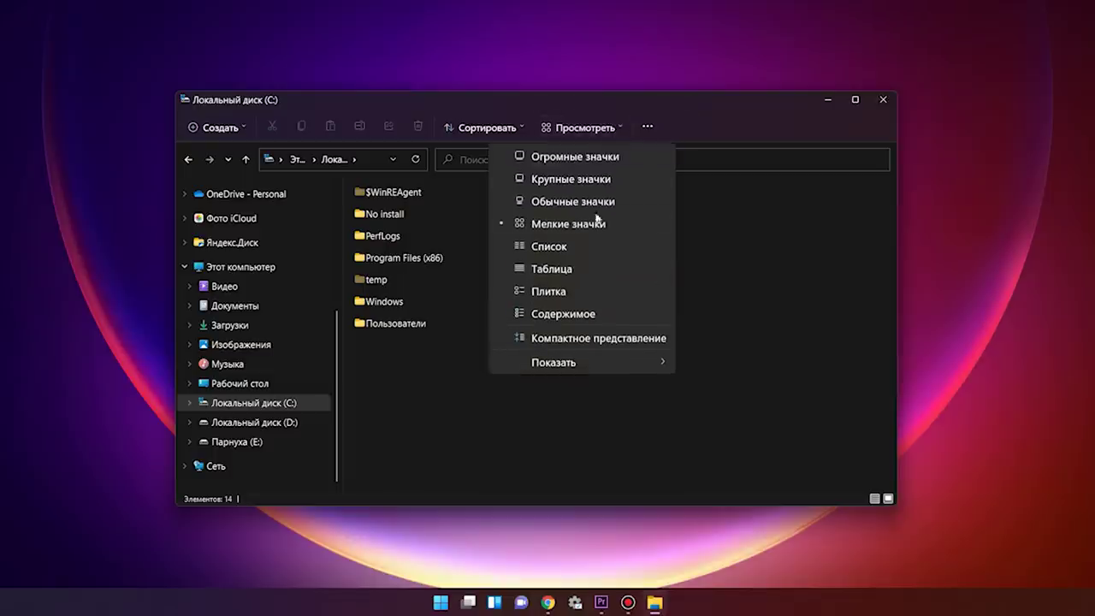
{"action": "left_click", "coordinate": [589, 340]}
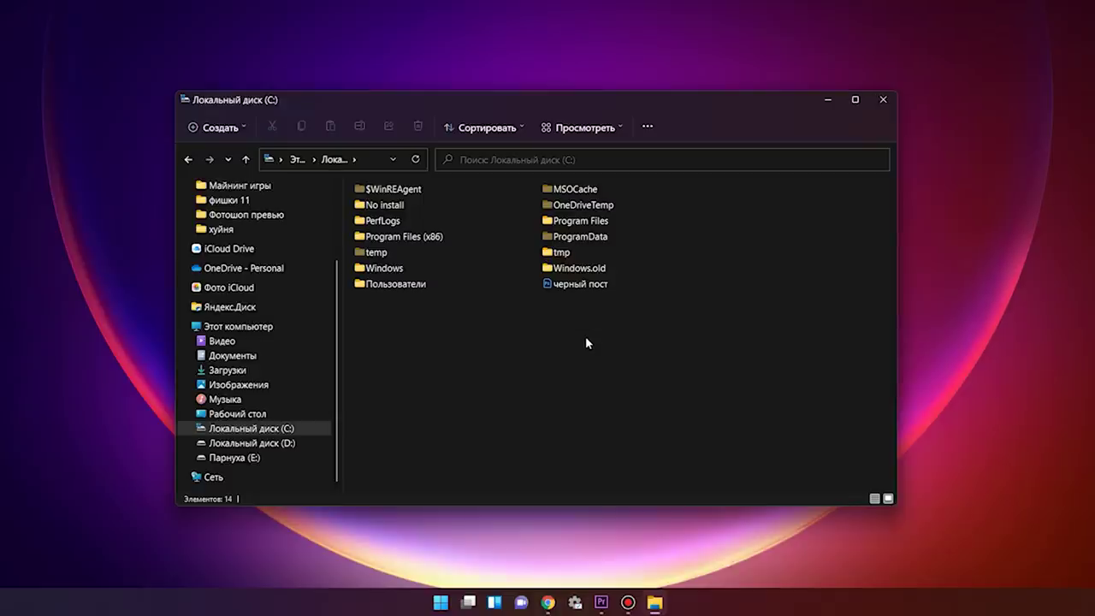
{"action": "left_click", "coordinate": [513, 130]}
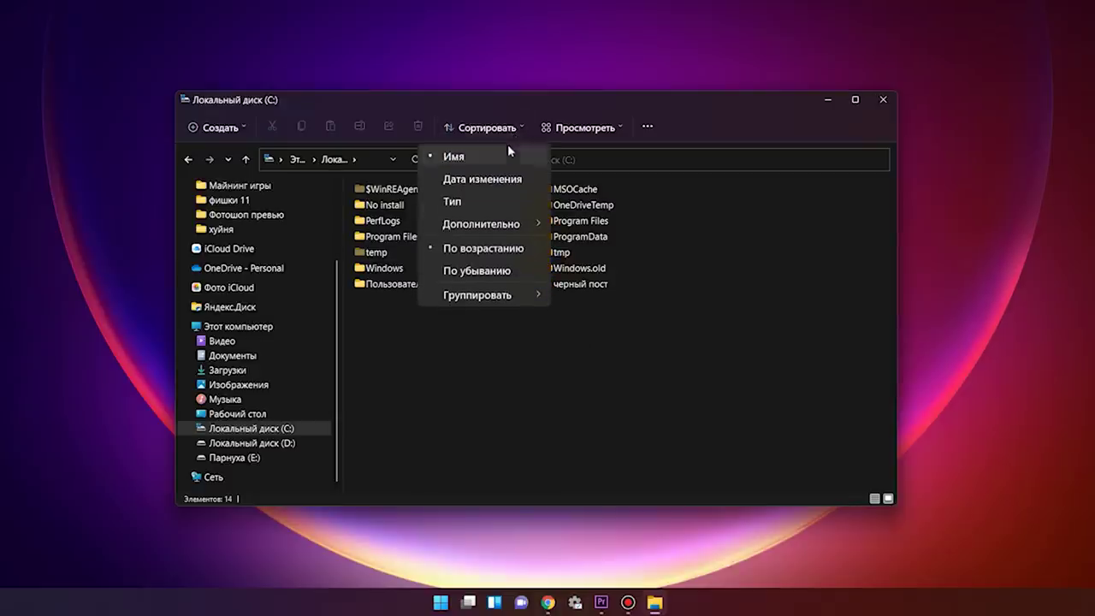
{"action": "left_click", "coordinate": [587, 128]}
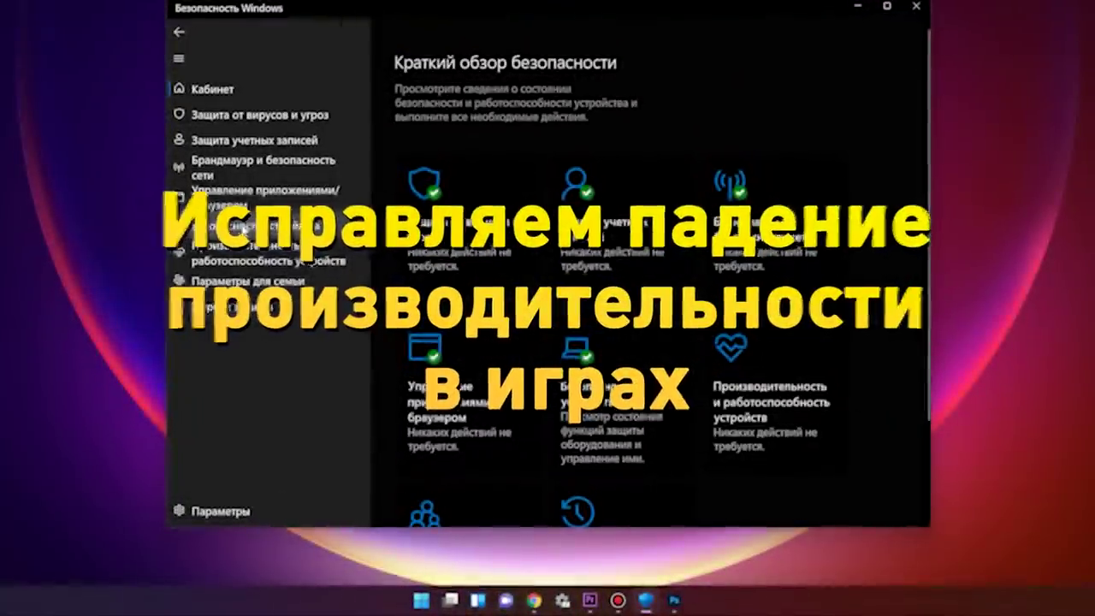
Step: Open the device security section in Windows Security
{"action": "left_click", "coordinate": [296, 230]}
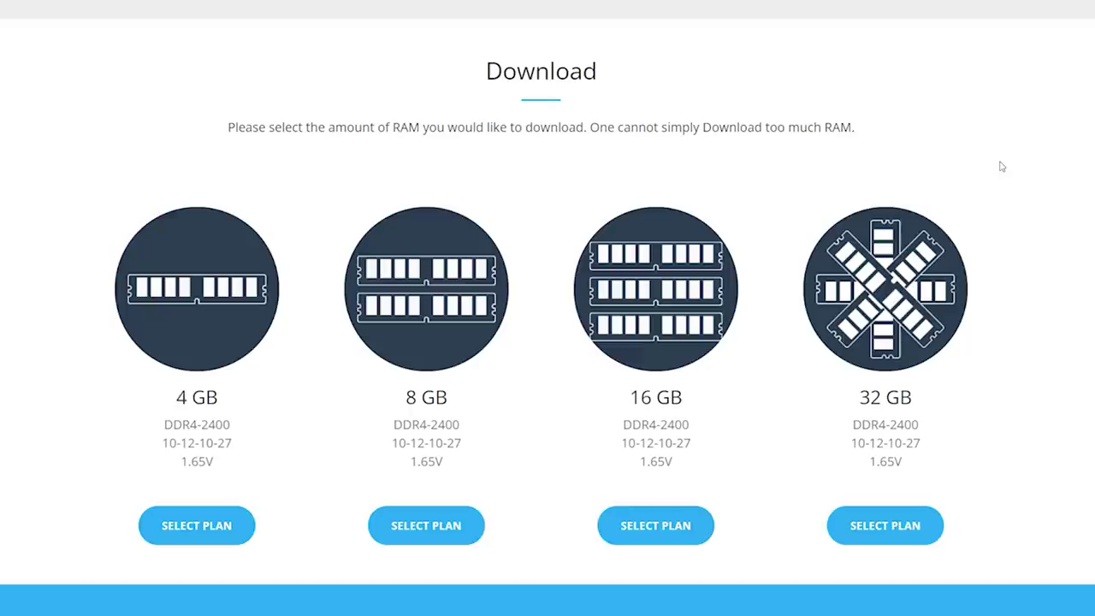
Step: Choose the 32 GB plan on the DownloadMoreRam website and start its download
{"action": "left_click", "coordinate": [894, 528]}
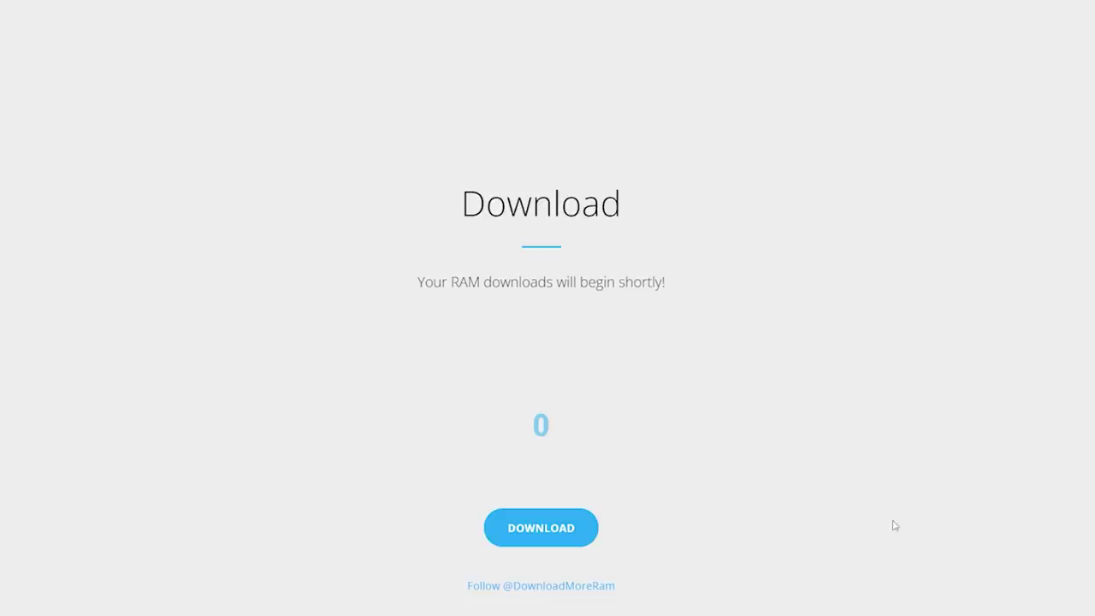
{"action": "left_click", "coordinate": [572, 522]}
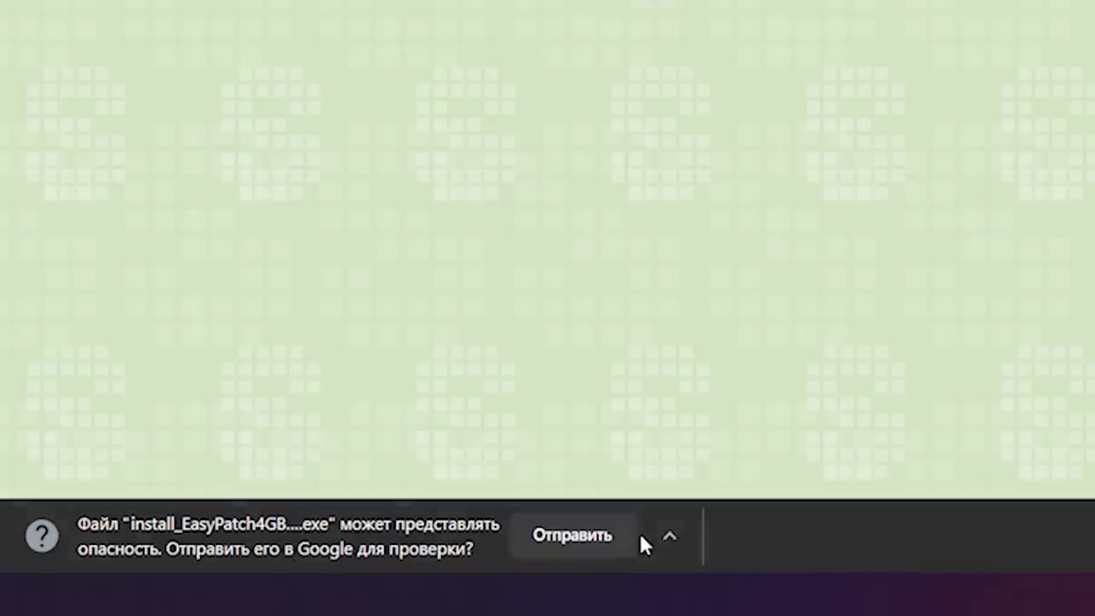
Step: Show the available actions for the flagged EasyPatch installer download and dismiss them
{"action": "left_click", "coordinate": [668, 536]}
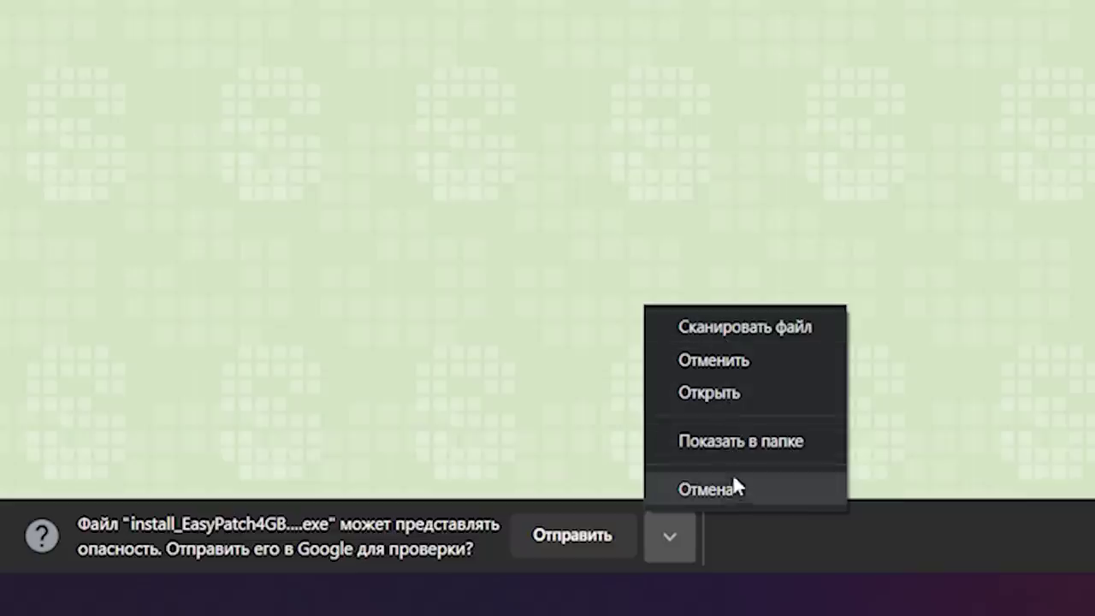
{"action": "left_click", "coordinate": [1040, 294]}
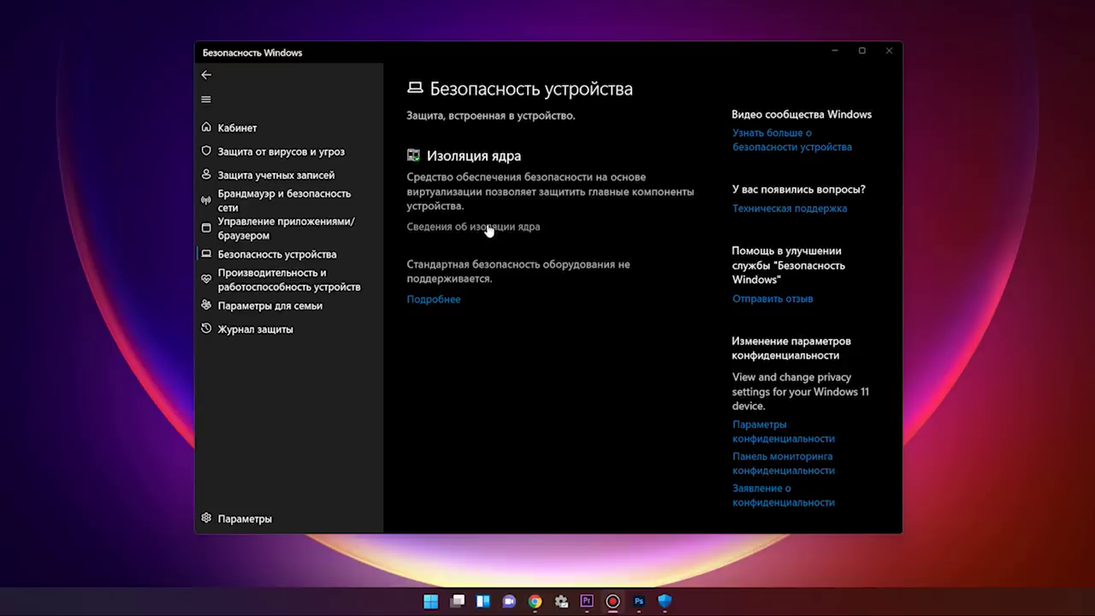
Step: Open the core isolation details from the device security section of Windows Security
{"action": "left_click", "coordinate": [489, 226]}
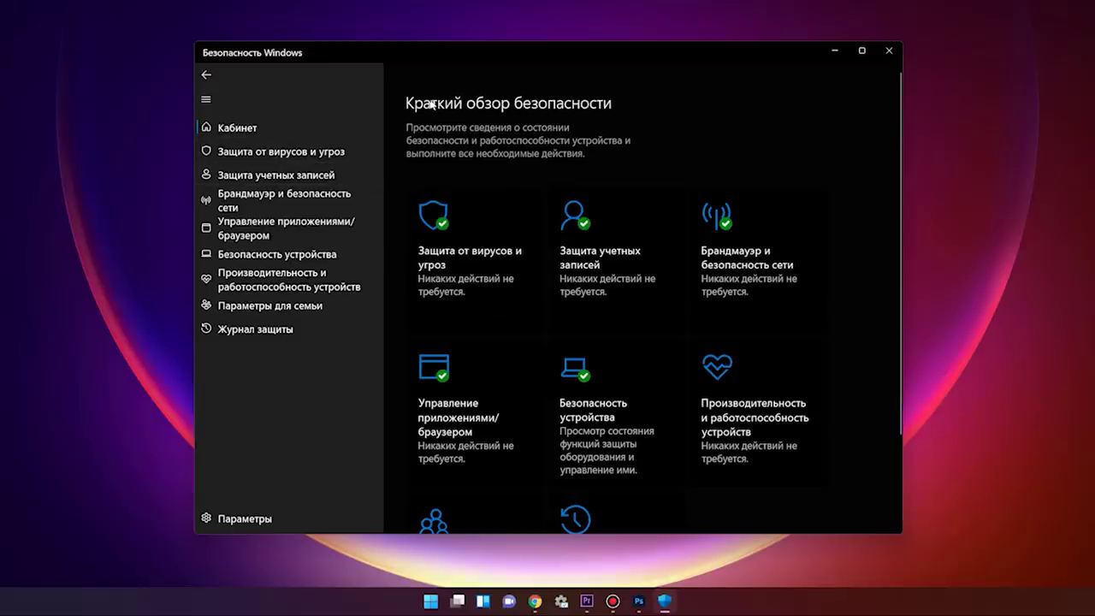
{"action": "scroll", "coordinate": [689, 244], "scroll_direction": "down", "scroll_amount": 3}
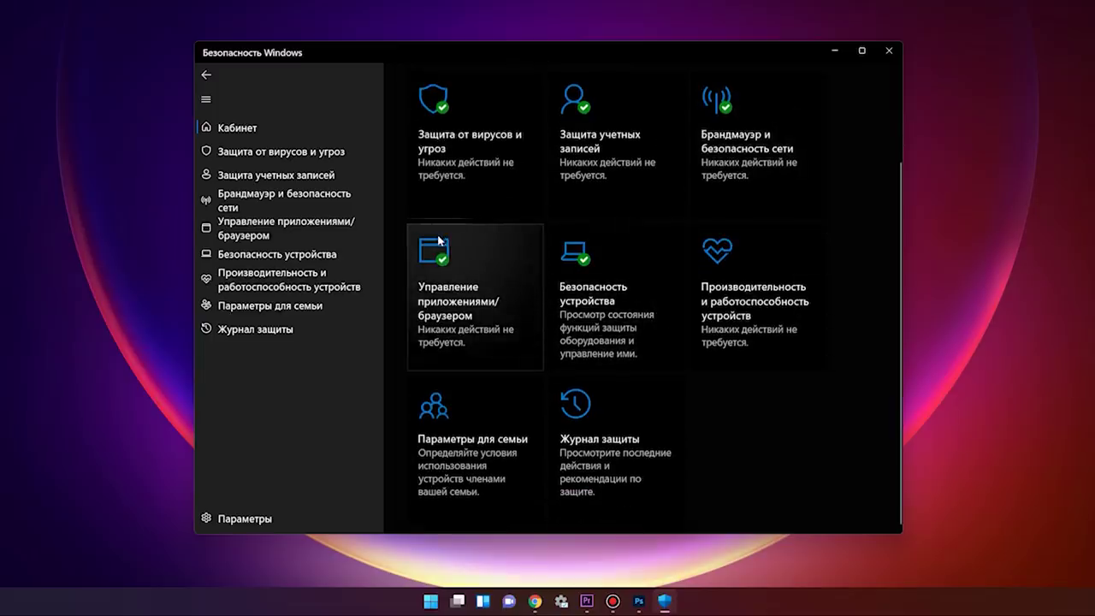
{"action": "left_click", "coordinate": [587, 268]}
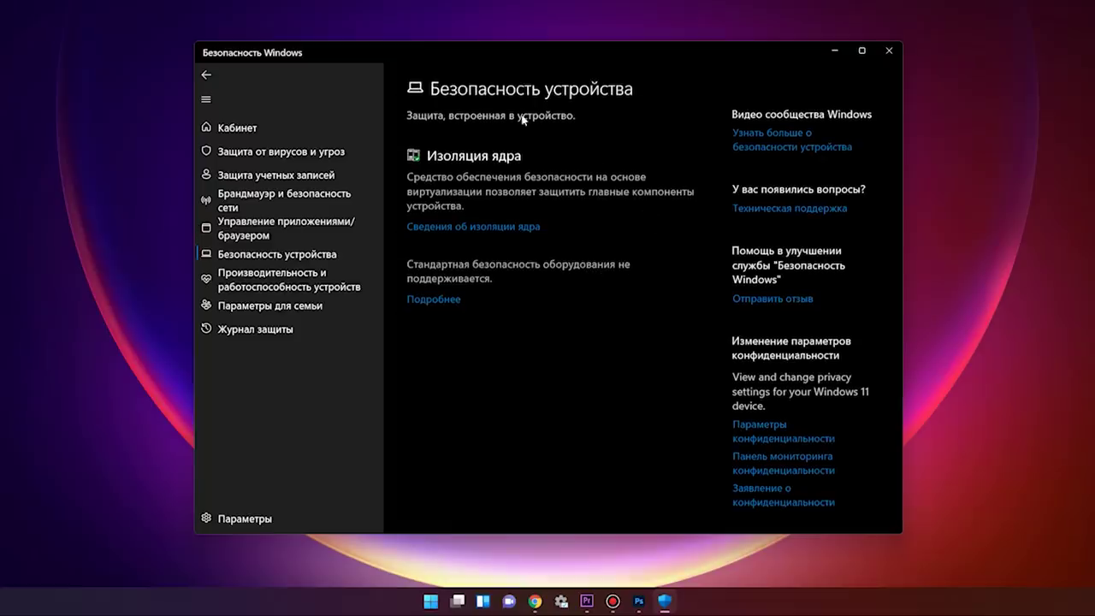
{"action": "left_click", "coordinate": [458, 227]}
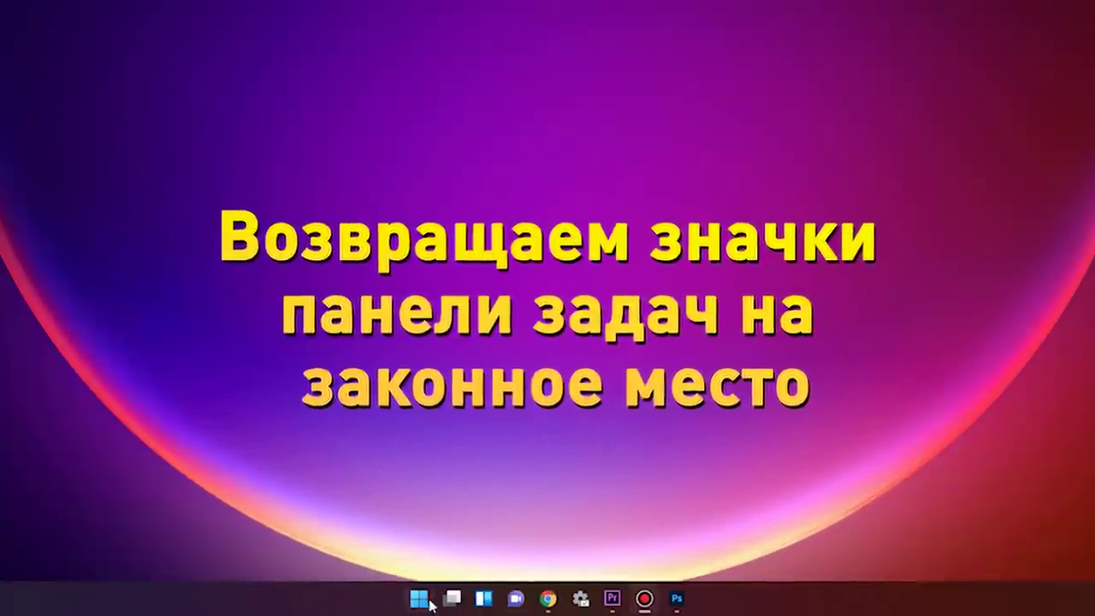
Step: Preview the open Photoshop window from the taskbar and browse the full list of installed apps in Start
{"action": "mouse_move", "coordinate": [676, 599]}
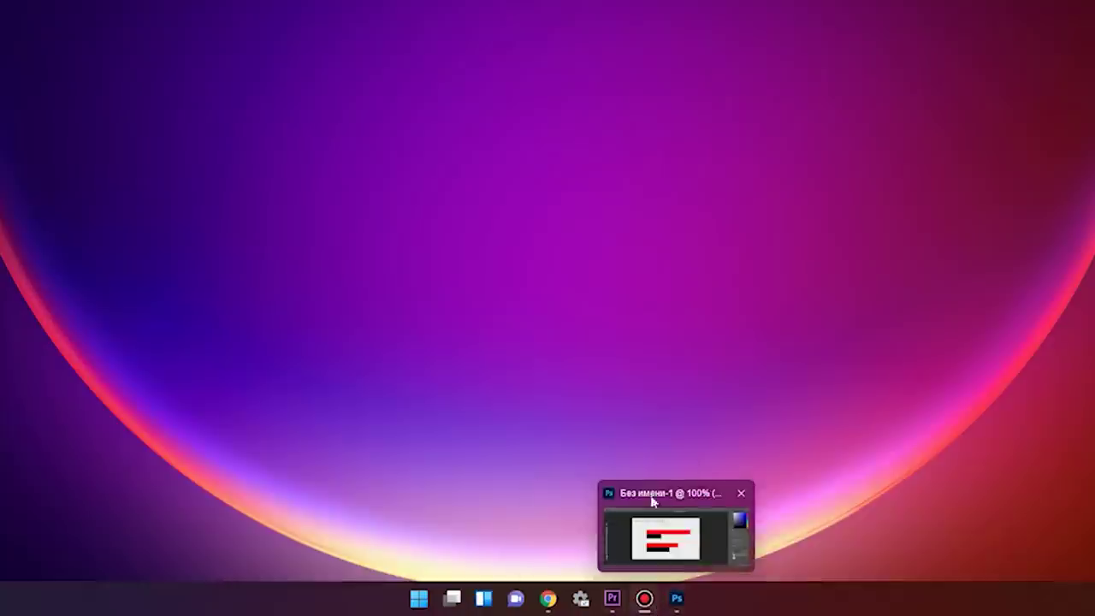
{"action": "left_click", "coordinate": [419, 600]}
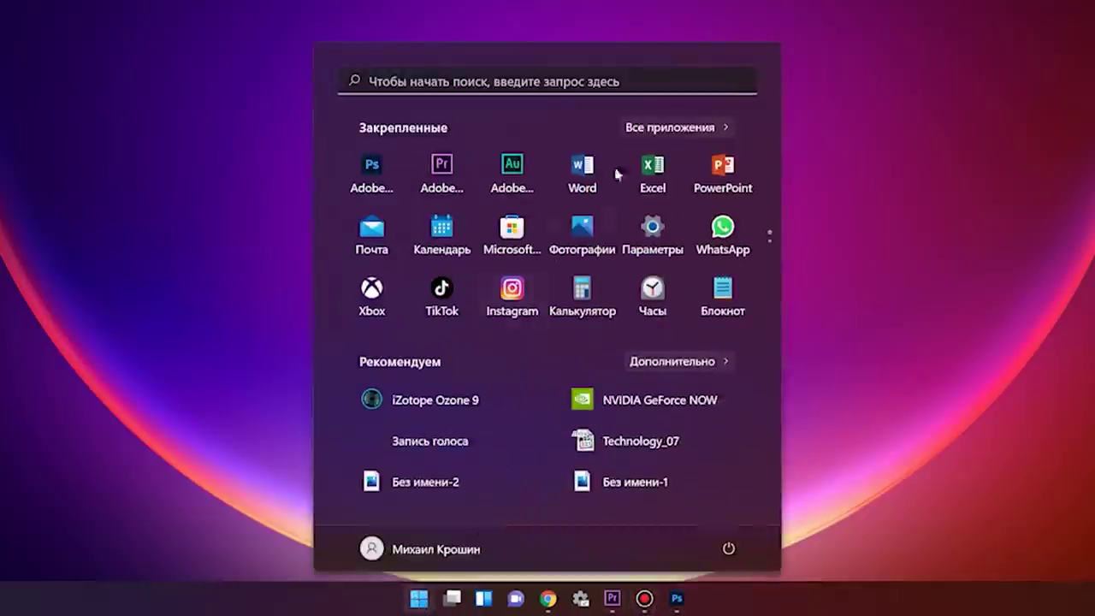
{"action": "left_click", "coordinate": [661, 128]}
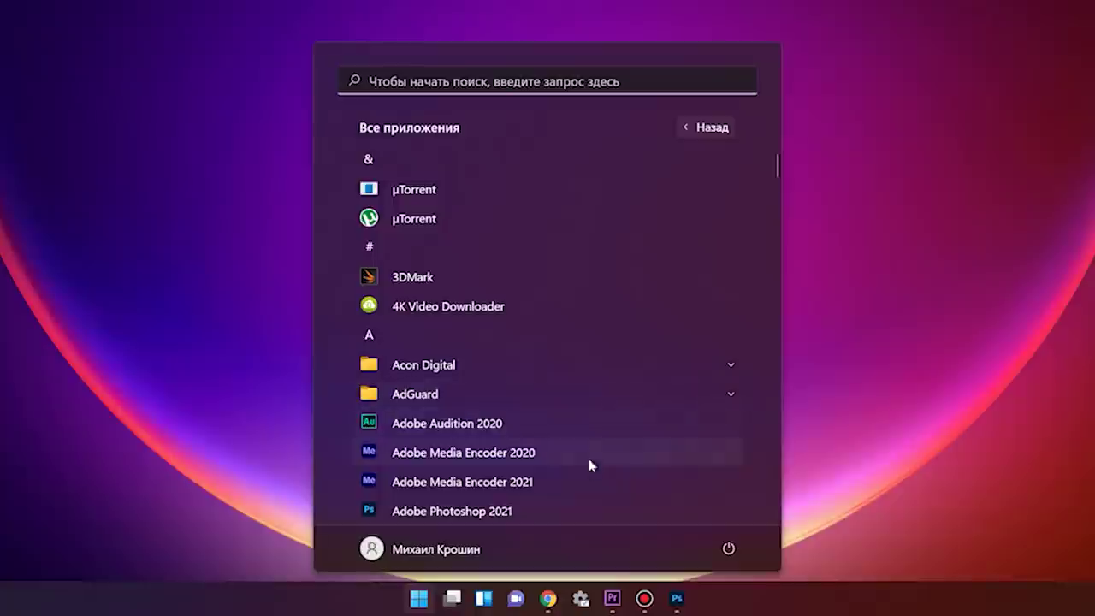
{"action": "scroll", "coordinate": [612, 514], "scroll_direction": "down", "scroll_amount": 1}
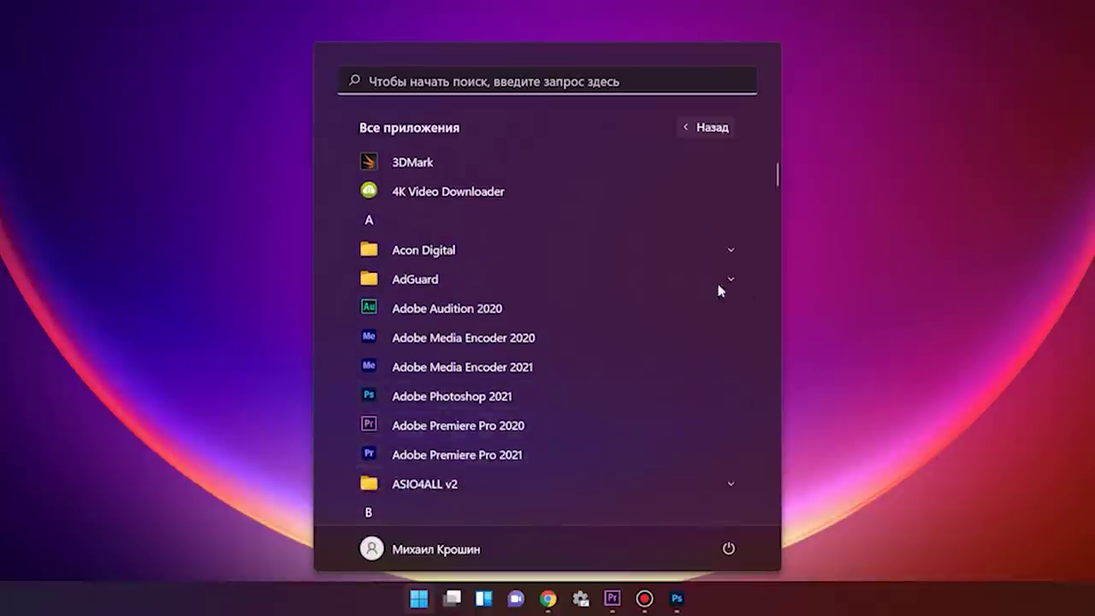
{"action": "scroll", "coordinate": [684, 295], "scroll_direction": "down", "scroll_amount": 2}
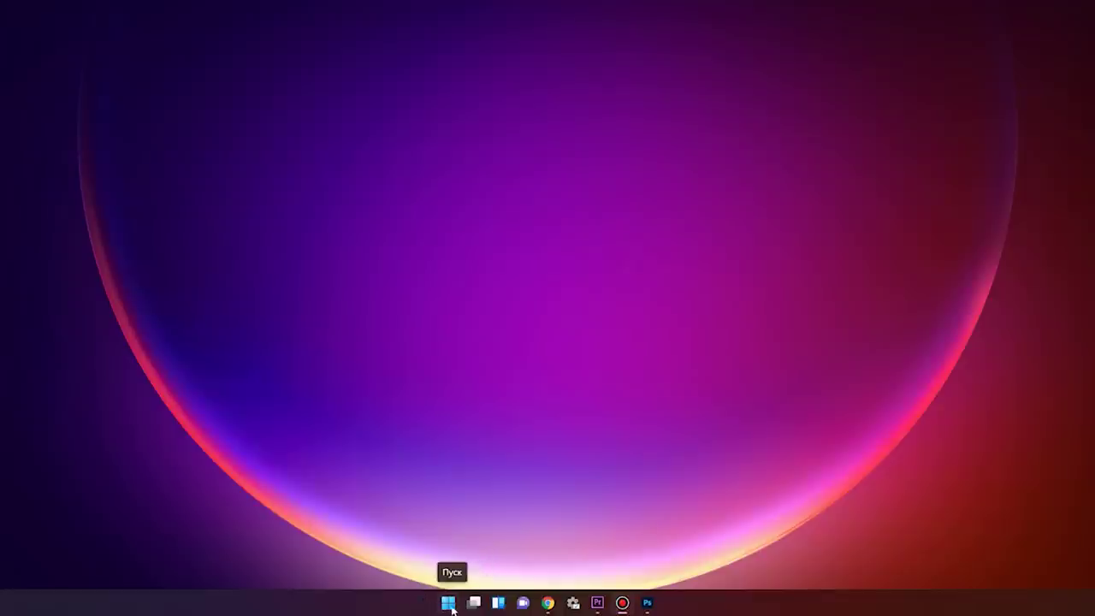
Step: Open the taskbar page of the personalization settings in Параметры
{"action": "right_click", "coordinate": [448, 606]}
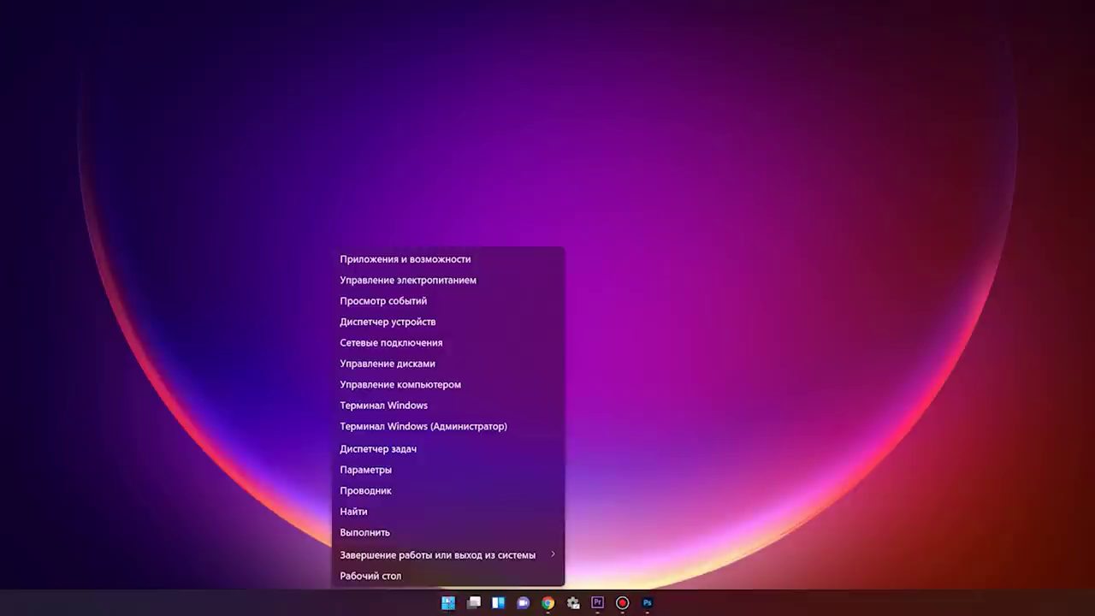
{"action": "left_click", "coordinate": [435, 469]}
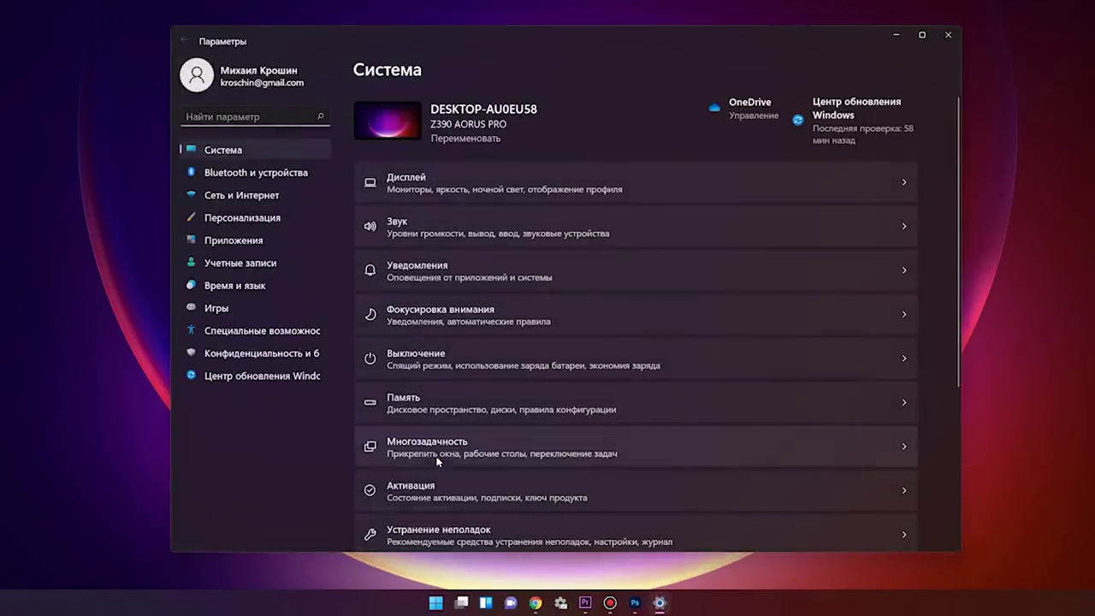
{"action": "left_click", "coordinate": [285, 219]}
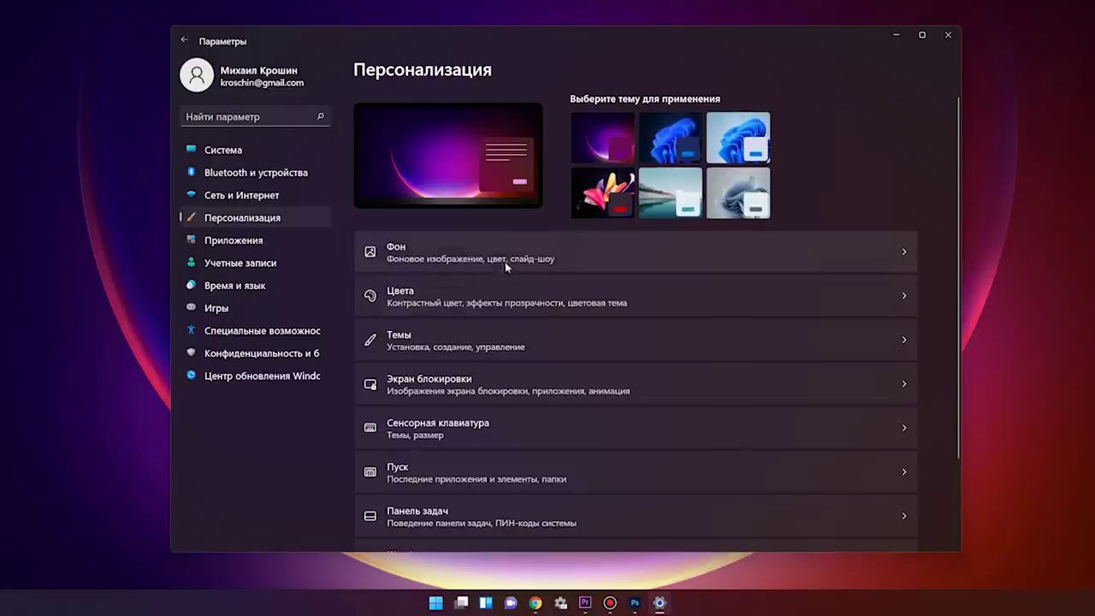
{"action": "left_click", "coordinate": [545, 514]}
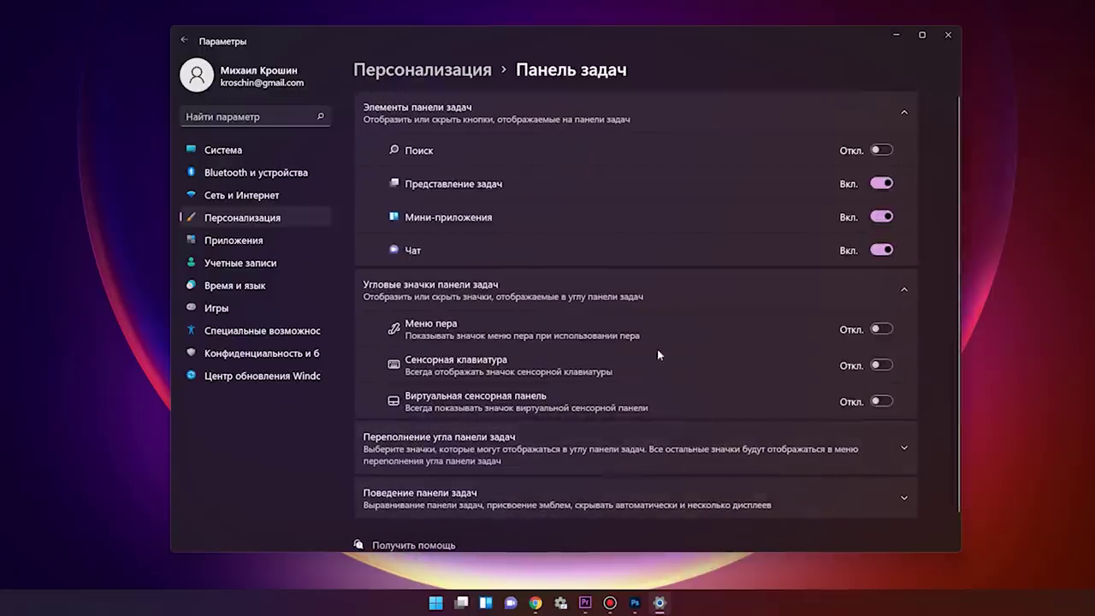
Step: Set the taskbar alignment to Слева in the taskbar behavior options
{"action": "scroll", "coordinate": [635, 275], "scroll_direction": "down", "scroll_amount": 1}
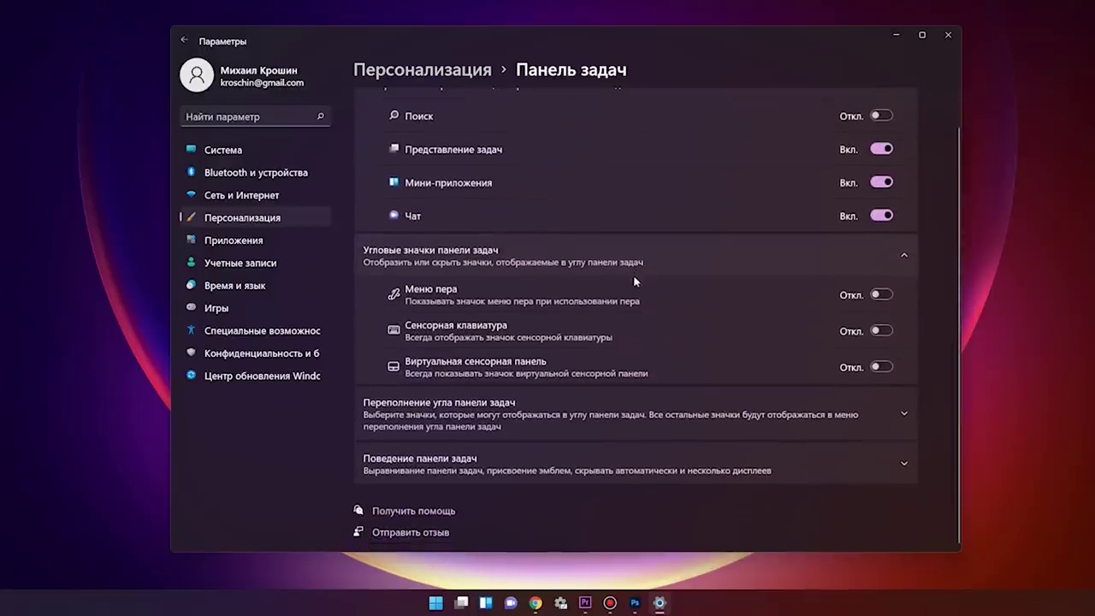
{"action": "left_click", "coordinate": [758, 470]}
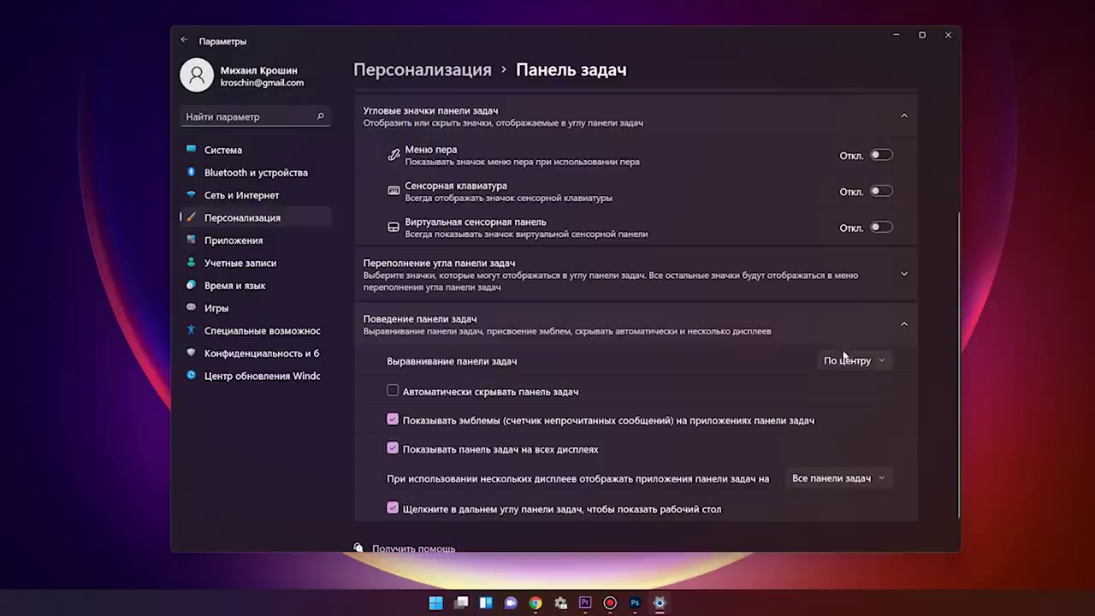
{"action": "left_click", "coordinate": [866, 361]}
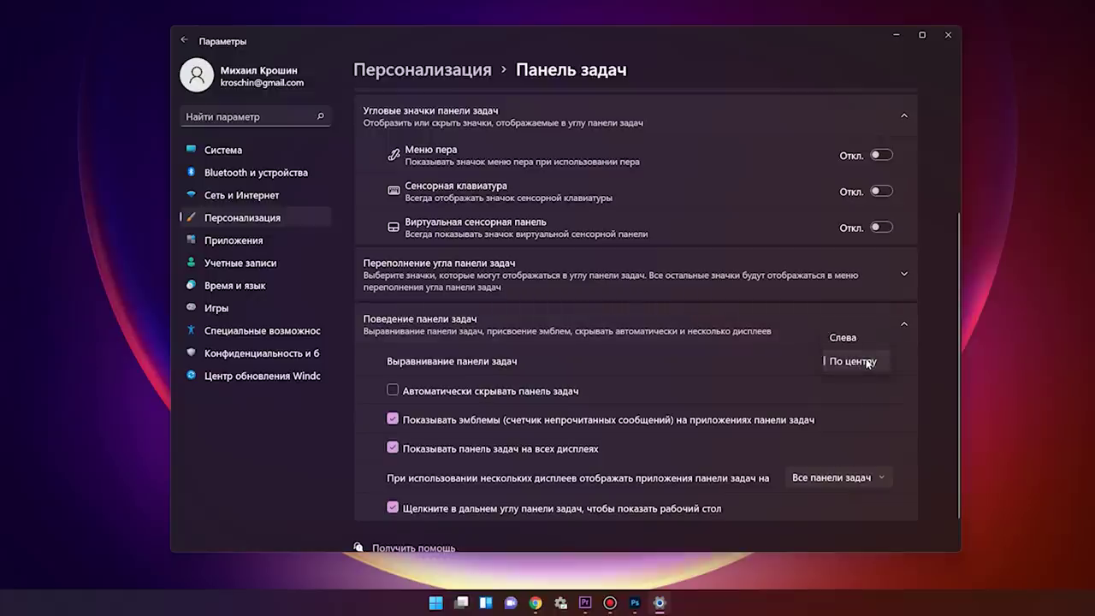
{"action": "left_click", "coordinate": [845, 338]}
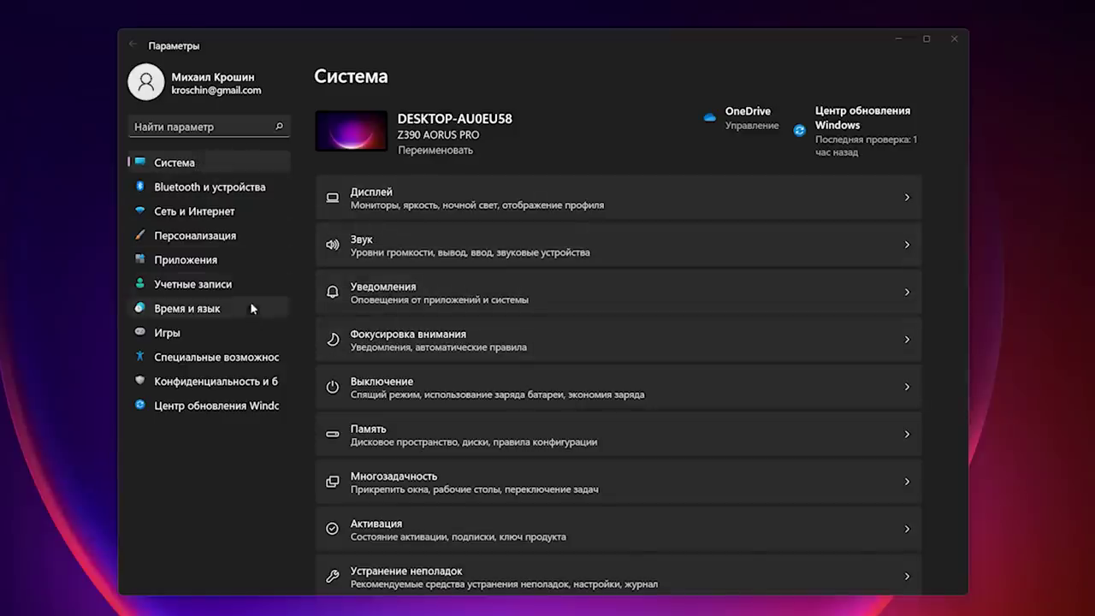
Step: Open the Ethernet connection's properties under Сеть и Интернет and start editing its IP settings
{"action": "left_click", "coordinate": [188, 214]}
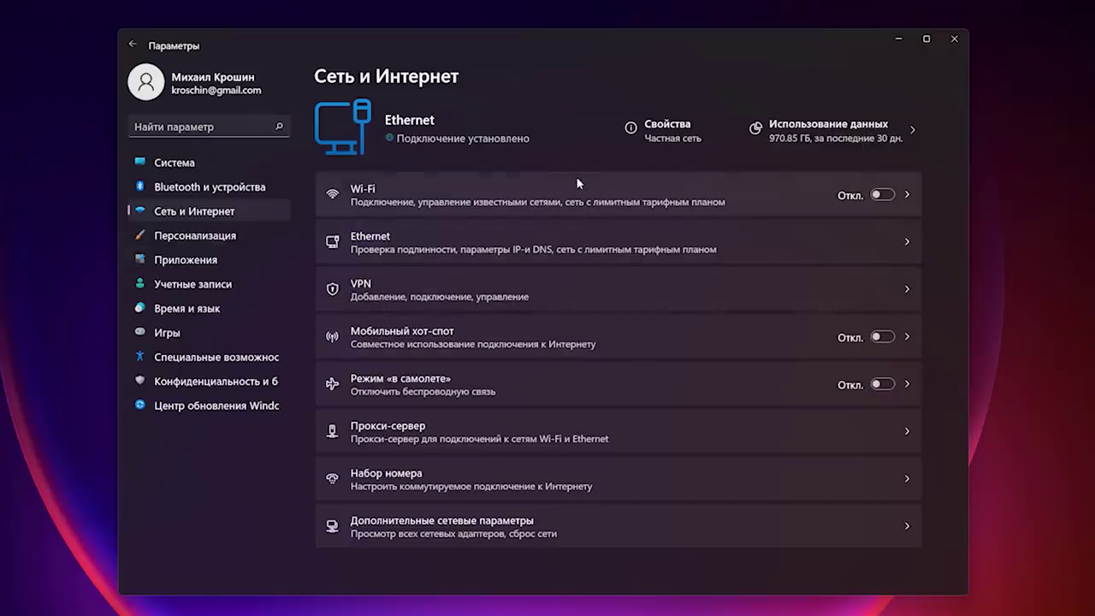
{"action": "left_click", "coordinate": [657, 129]}
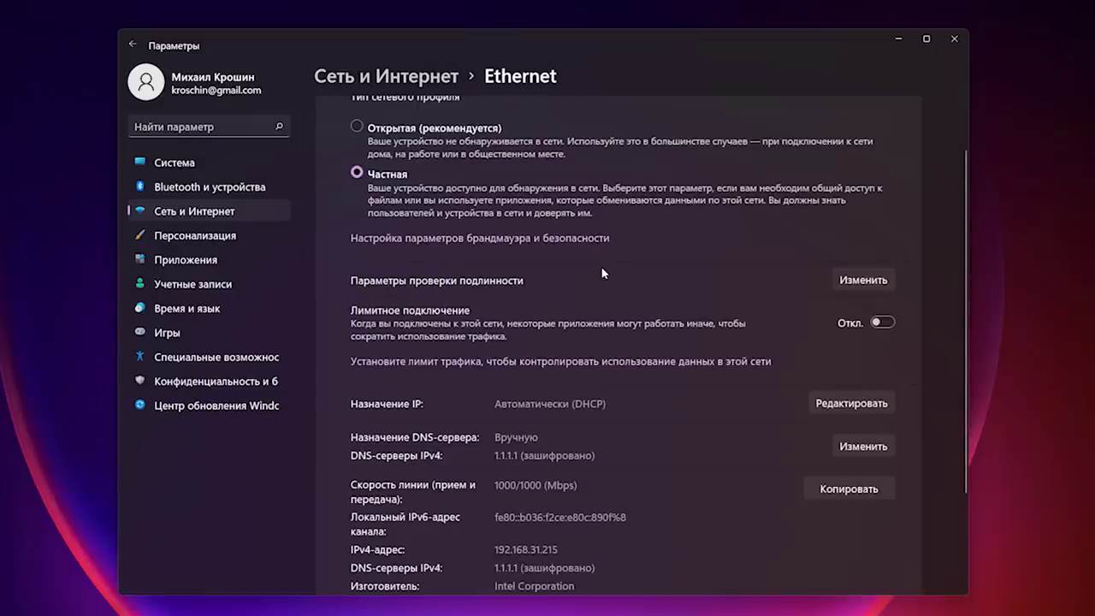
{"action": "scroll", "coordinate": [864, 343], "scroll_direction": "down", "scroll_amount": 2}
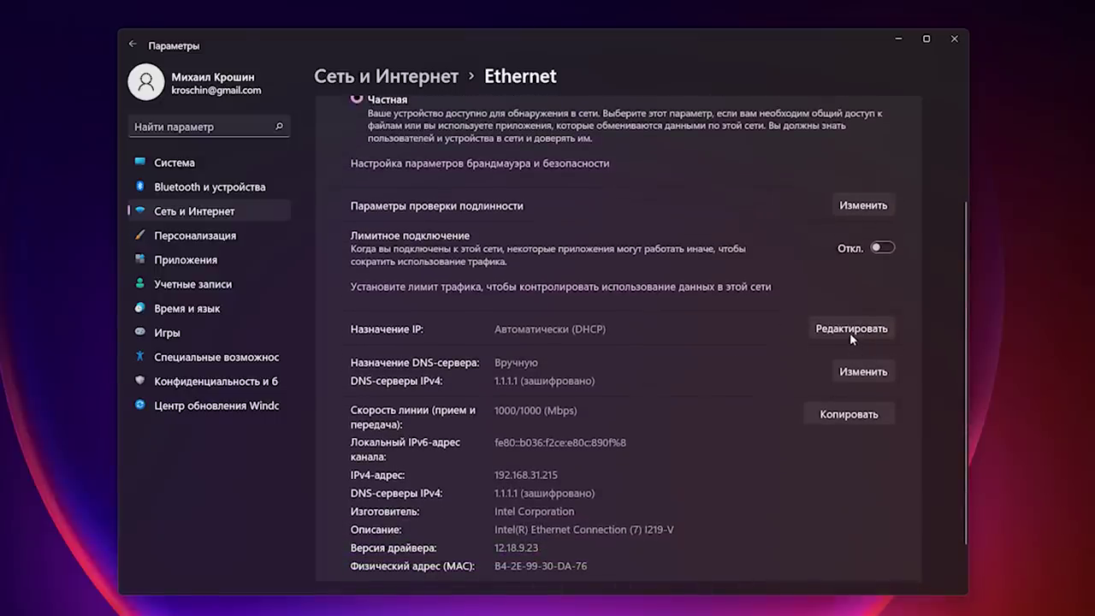
{"action": "left_click", "coordinate": [850, 333]}
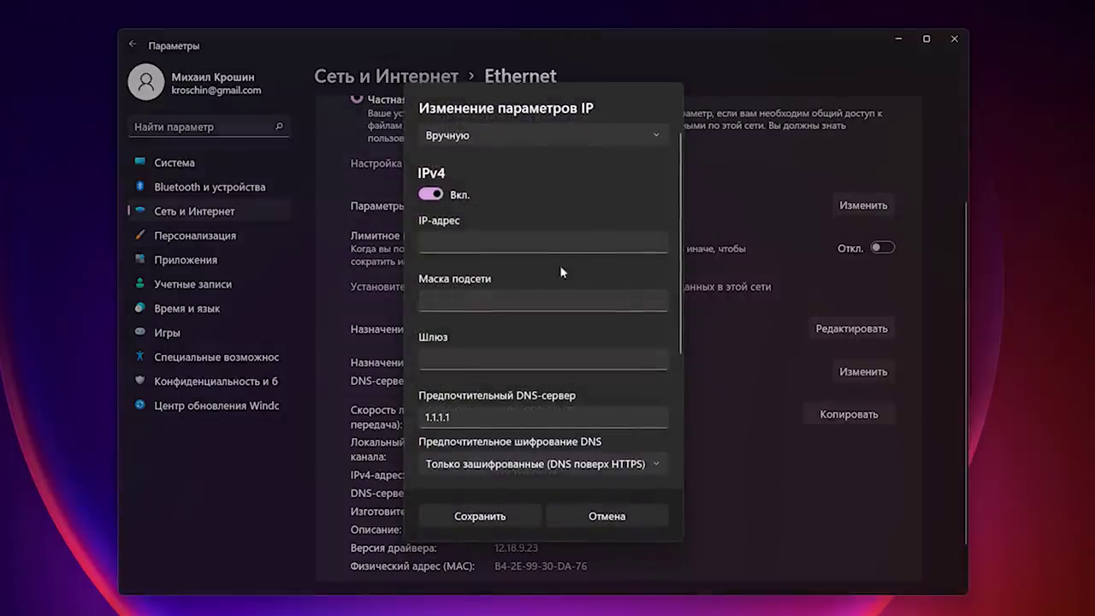
Step: Set the preferred DNS encryption for server 1.1.1.1 to encrypted preferred with unencrypted allowed, and save the IP settings
{"action": "scroll", "coordinate": [561, 268], "scroll_direction": "down", "scroll_amount": 1}
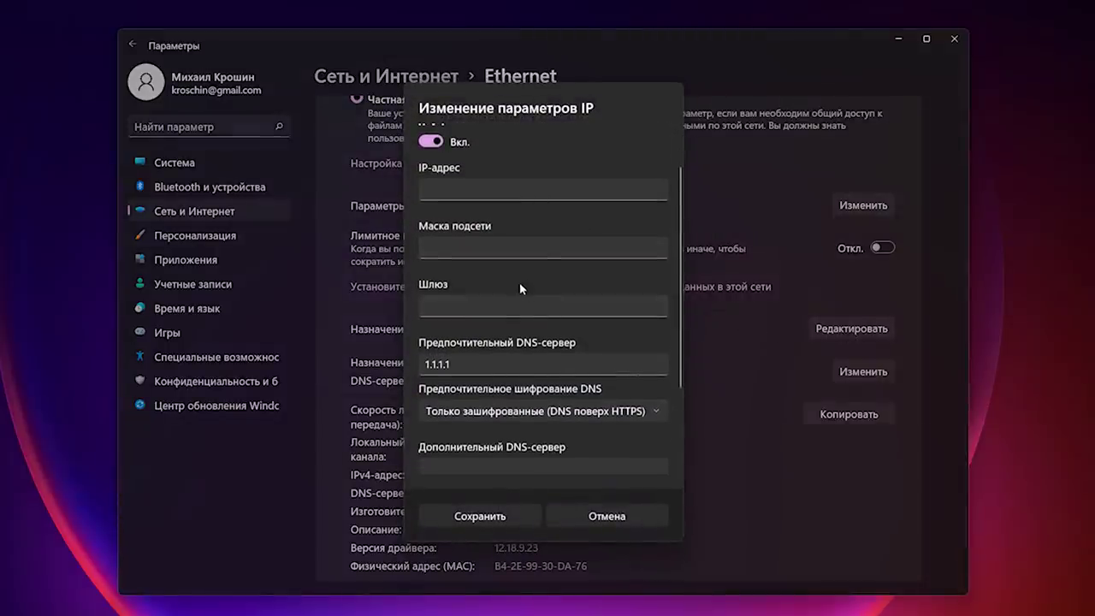
{"action": "scroll", "coordinate": [522, 291], "scroll_direction": "down", "scroll_amount": 1}
{"action": "left_click", "coordinate": [495, 315]}
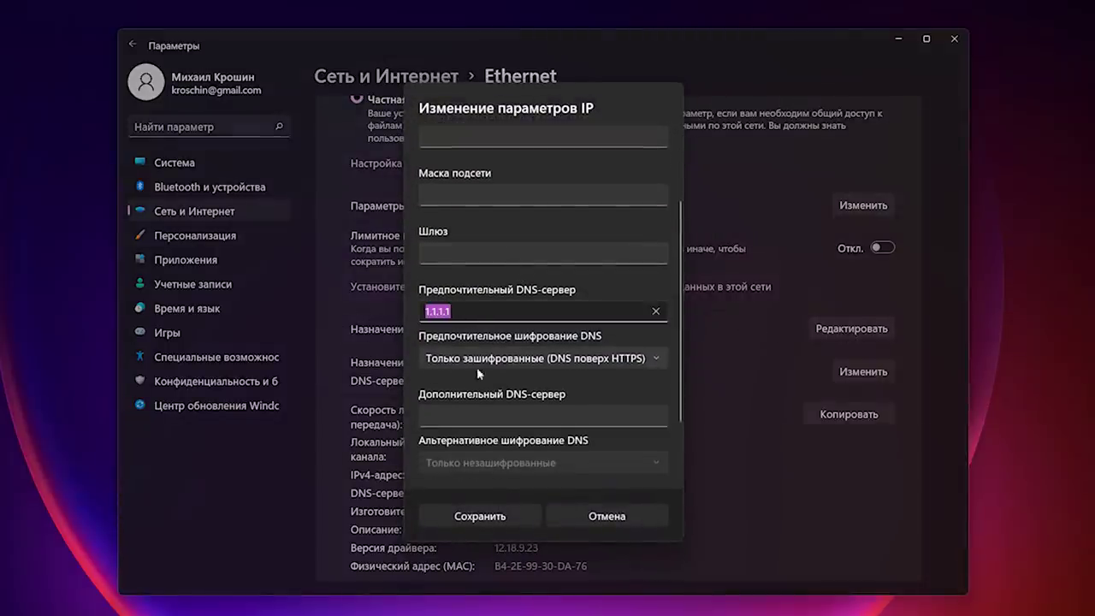
{"action": "left_click", "coordinate": [501, 361]}
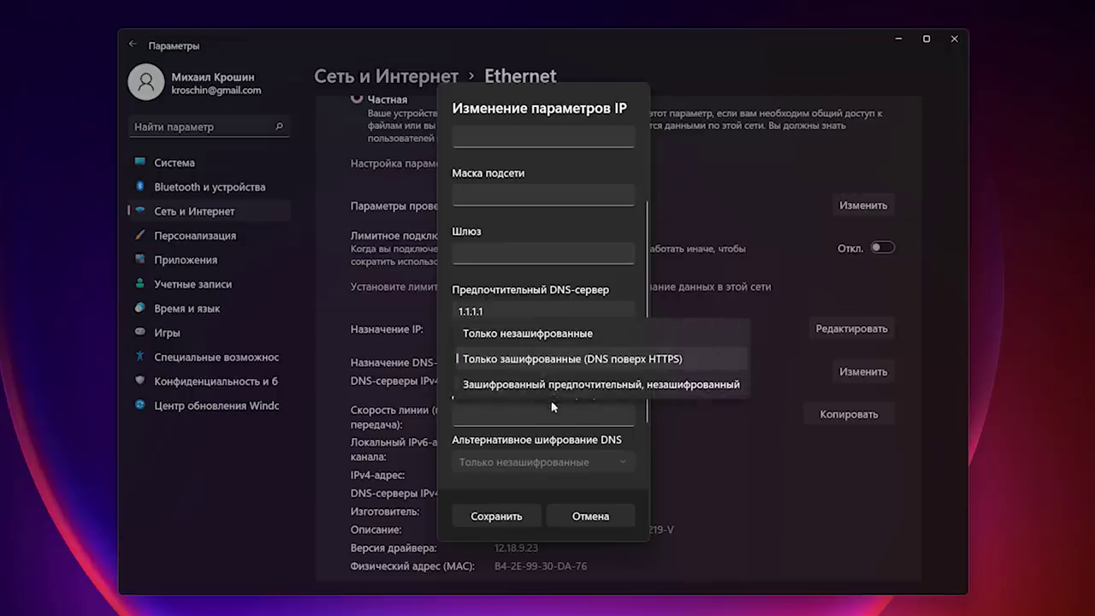
{"action": "left_click", "coordinate": [532, 359]}
{"action": "scroll", "coordinate": [537, 364], "scroll_direction": "down", "scroll_amount": 1}
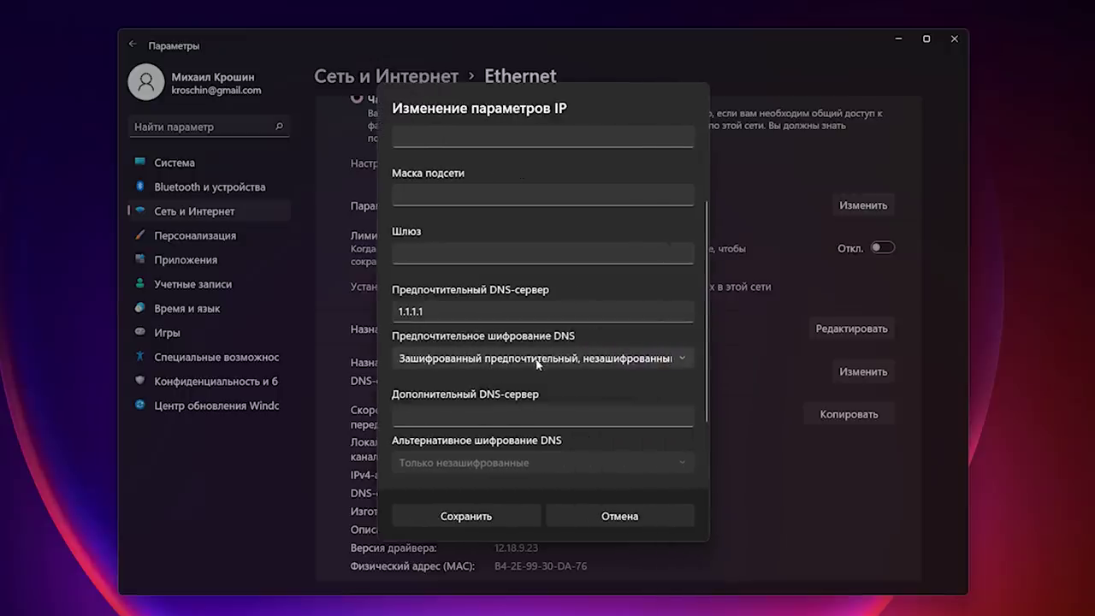
{"action": "left_click", "coordinate": [477, 517]}
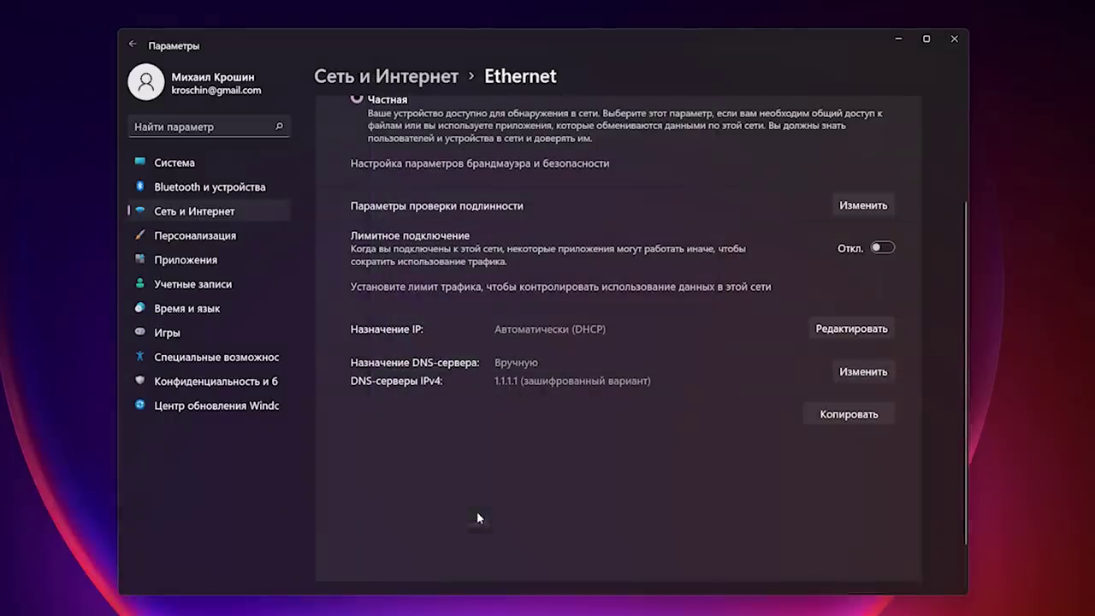
{"action": "scroll", "coordinate": [721, 432], "scroll_direction": "down", "scroll_amount": 1}
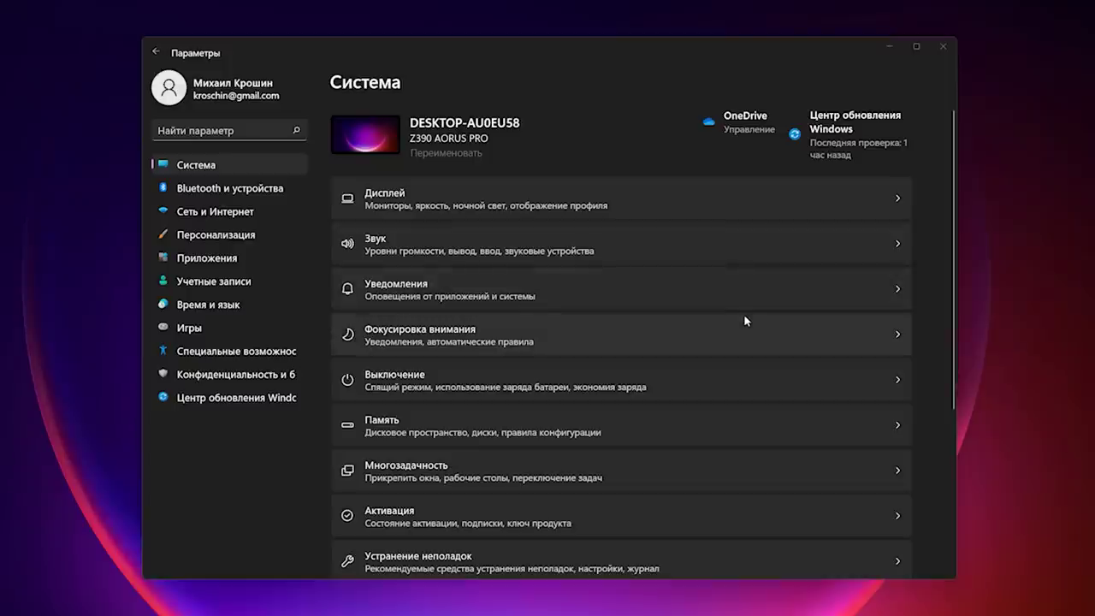
Step: Open the О системе page in the system settings and highlight the device name
{"action": "scroll", "coordinate": [935, 246], "scroll_direction": "down", "scroll_amount": 3}
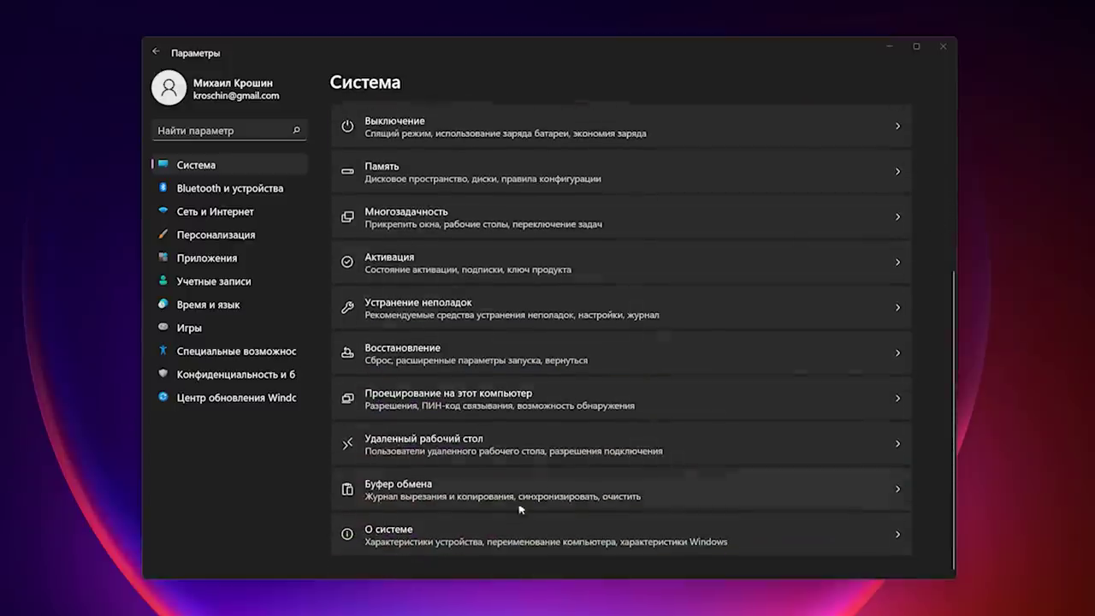
{"action": "left_click", "coordinate": [513, 534]}
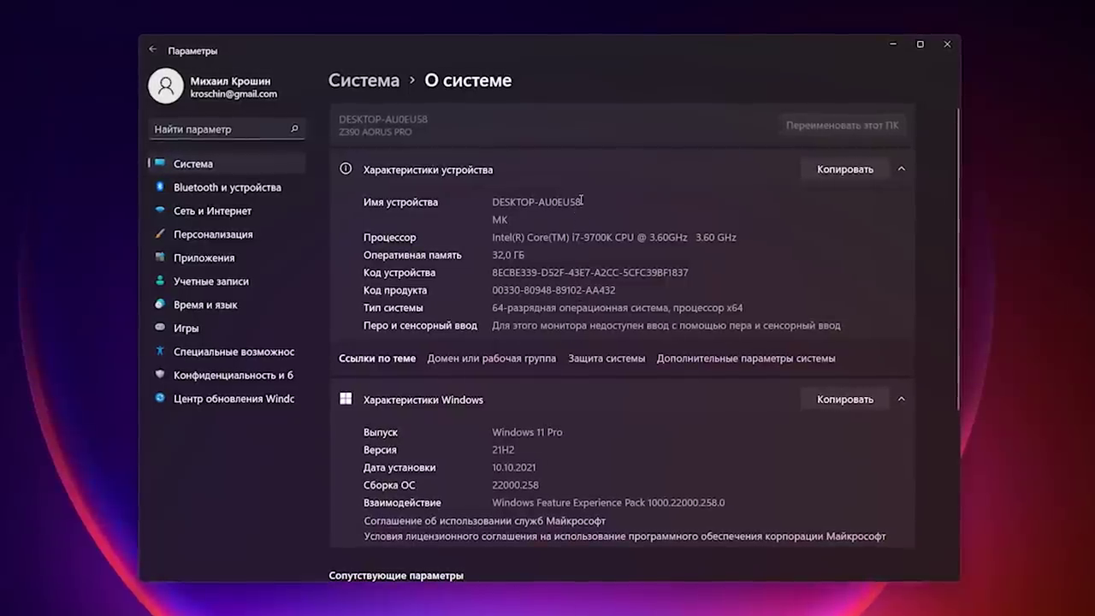
{"action": "left_click_drag", "start_coordinate": [582, 201], "coordinate": [491, 202]}
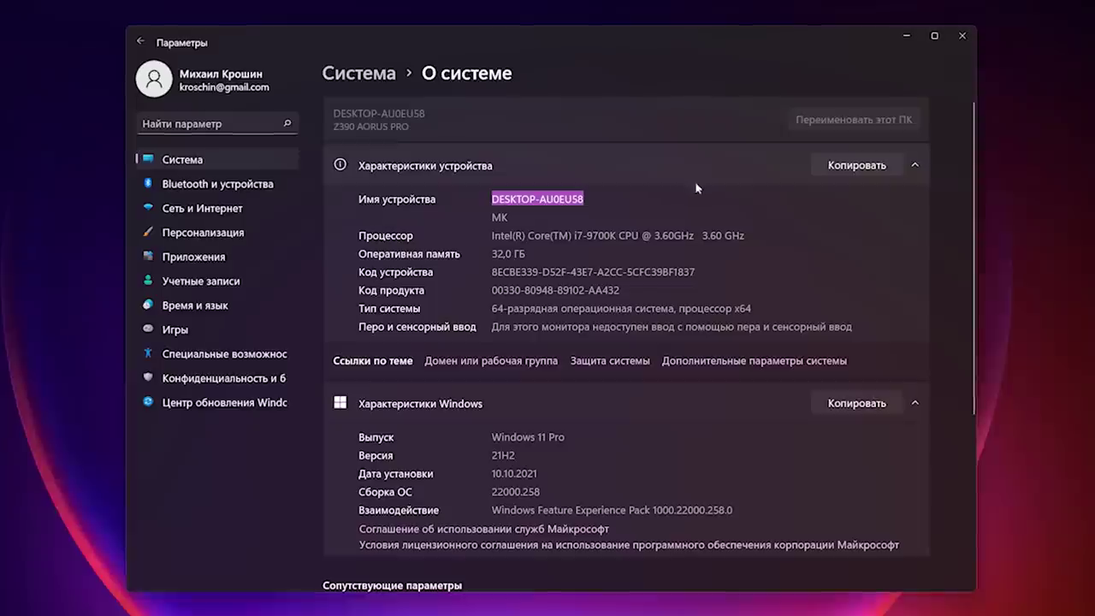
{"action": "left_click", "coordinate": [714, 282]}
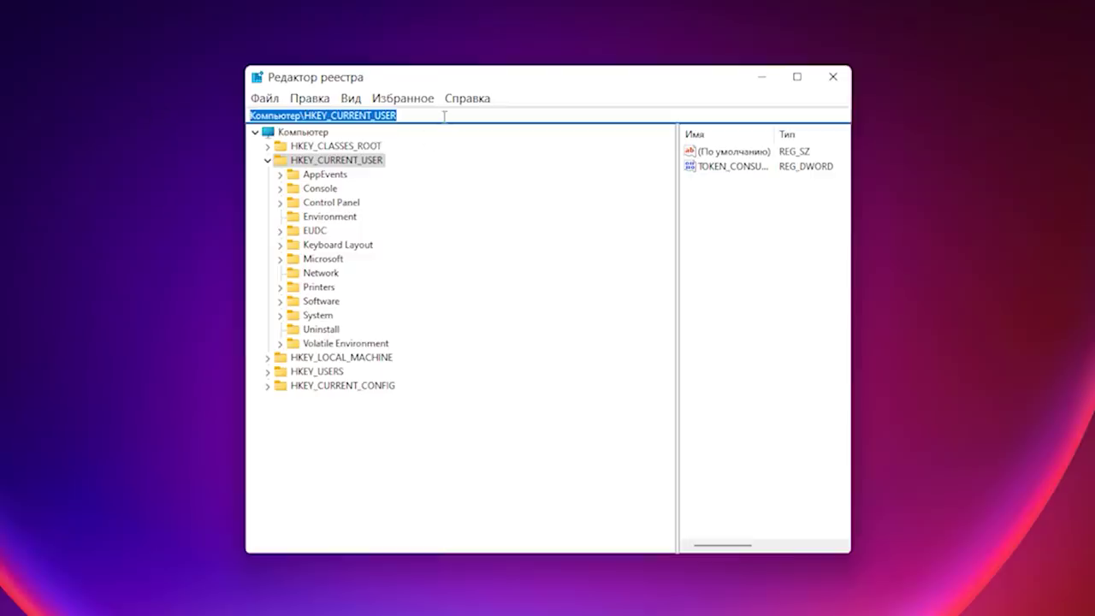
Step: Go to the registry key HKEY_LOCAL_MACHINE\SOFTWARE\Microsoft\Windows\CurrentVersion\OEMInformation in Registry Editor
{"action": "type", "text": "HKEY_LOCAL_MACHINE\\SOFTWARE\\Microsoft\\Windows\\CurrentVersion\\OEMInformation"}
{"action": "left_click_drag", "start_coordinate": [631, 116], "coordinate": [242, 109]}
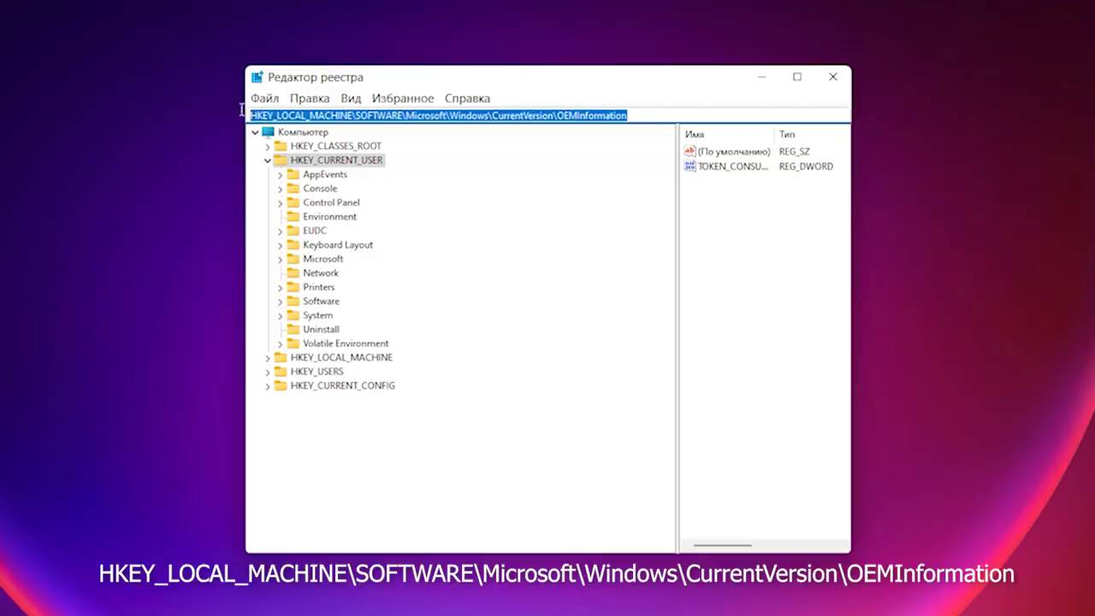
{"action": "left_click", "coordinate": [682, 115]}
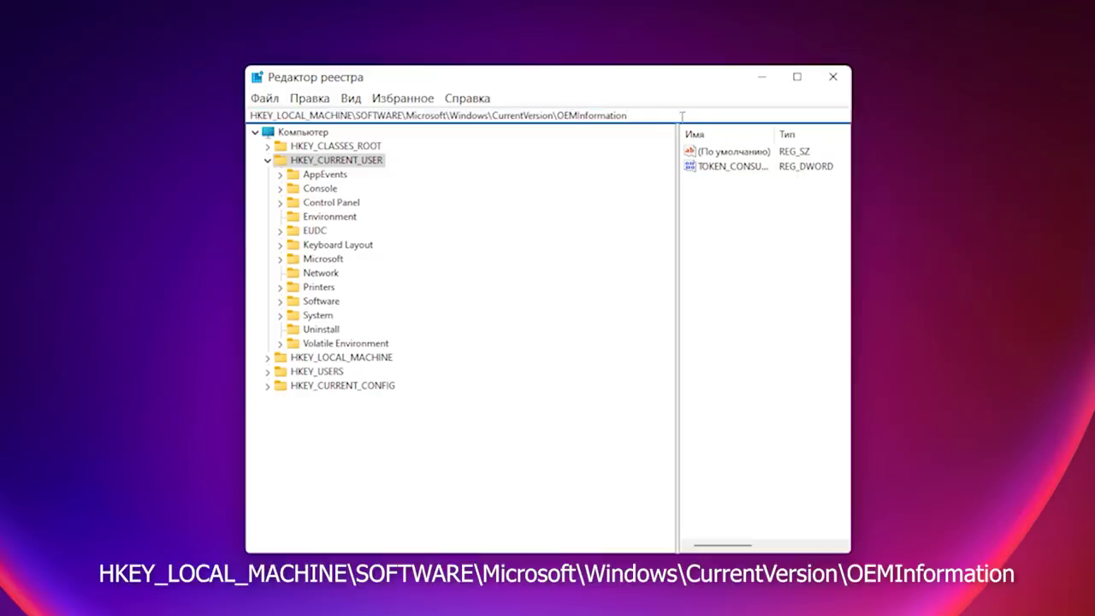
{"action": "key", "text": "Return"}
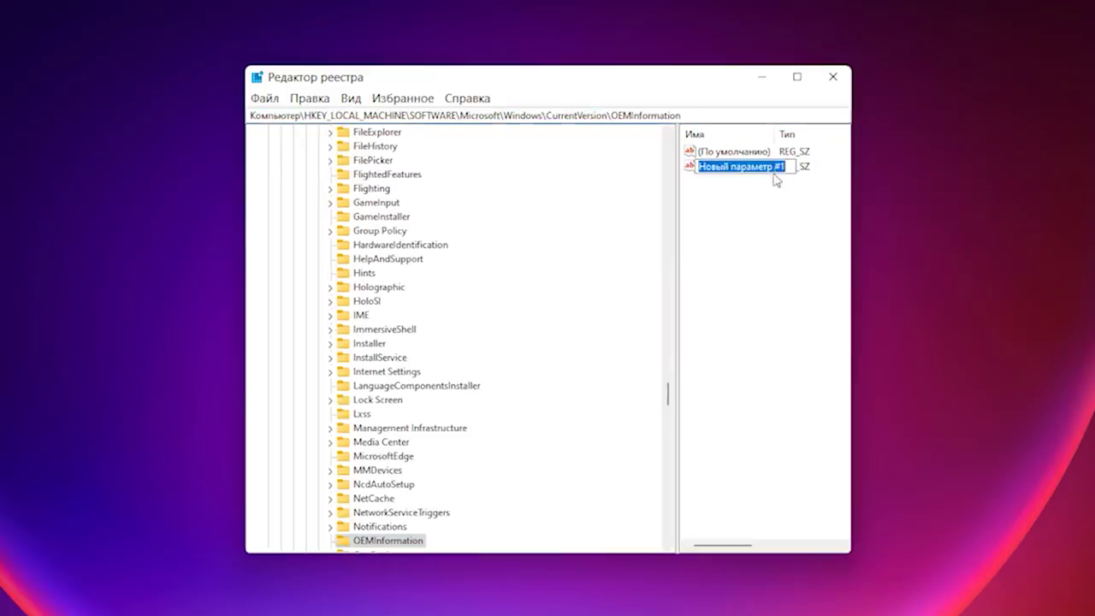
Step: Name the new string value in the OEMInformation key Model and set its data to Varenik
{"action": "type", "text": "Model"}
{"action": "key", "text": "Return"}
{"action": "key", "text": "Return"}
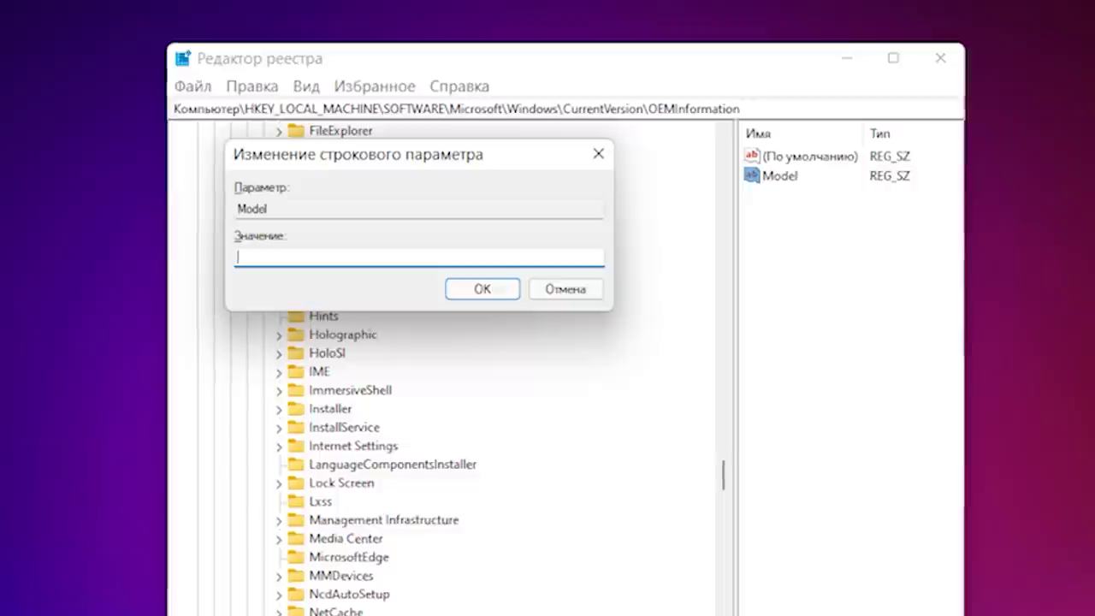
{"action": "type", "text": "Varelnik"}
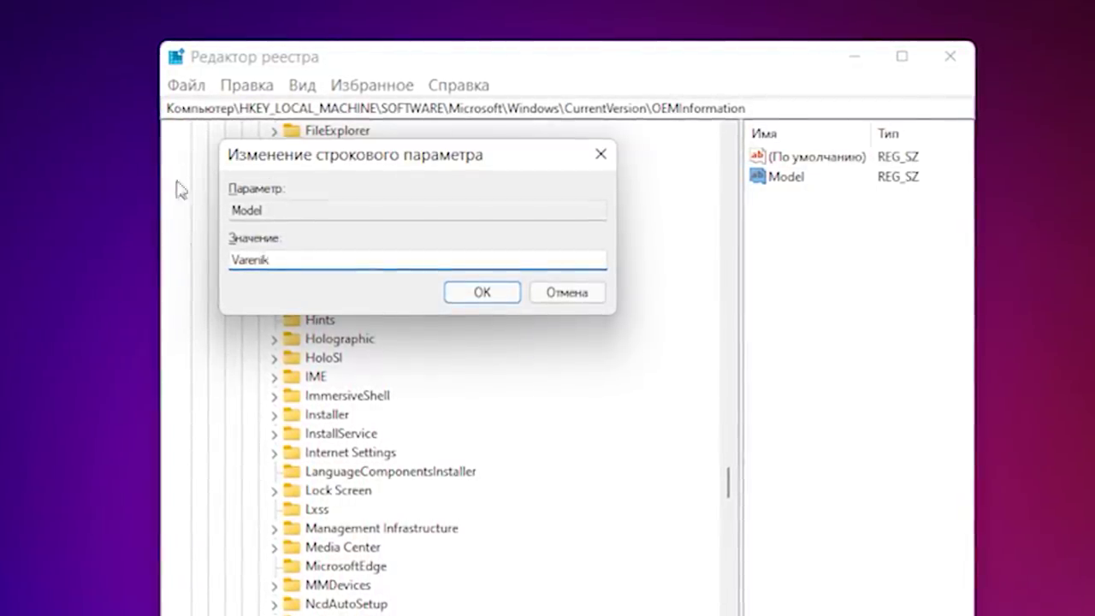
{"action": "left_click", "coordinate": [467, 293]}
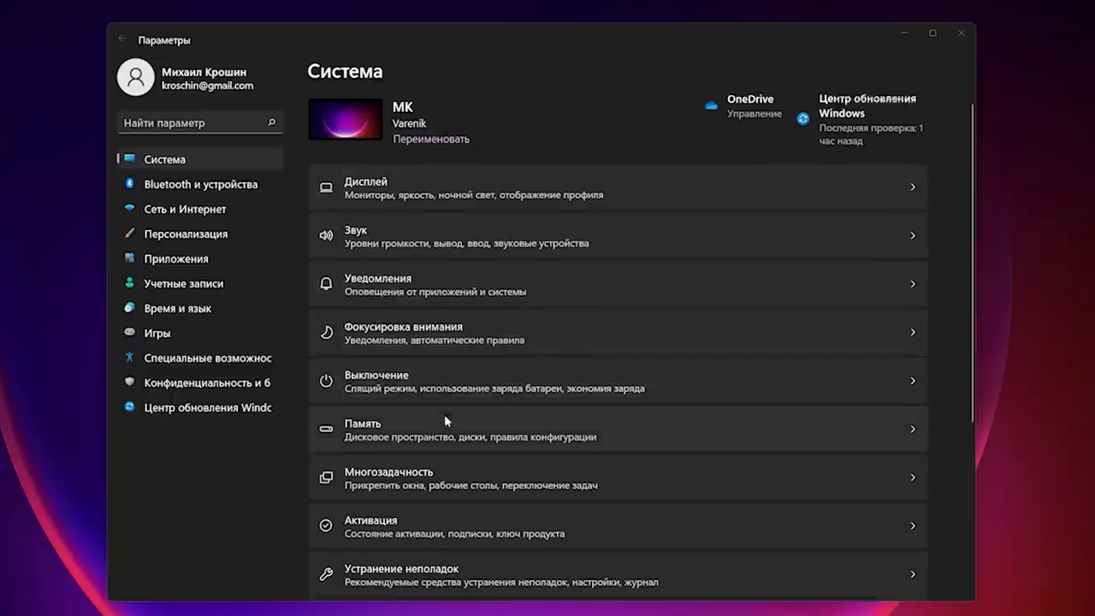
Step: Check the computer's name and model on the О системе page of the system settings in Параметры
{"action": "scroll", "coordinate": [444, 414], "scroll_direction": "down", "scroll_amount": 3}
{"action": "left_click", "coordinate": [429, 548]}
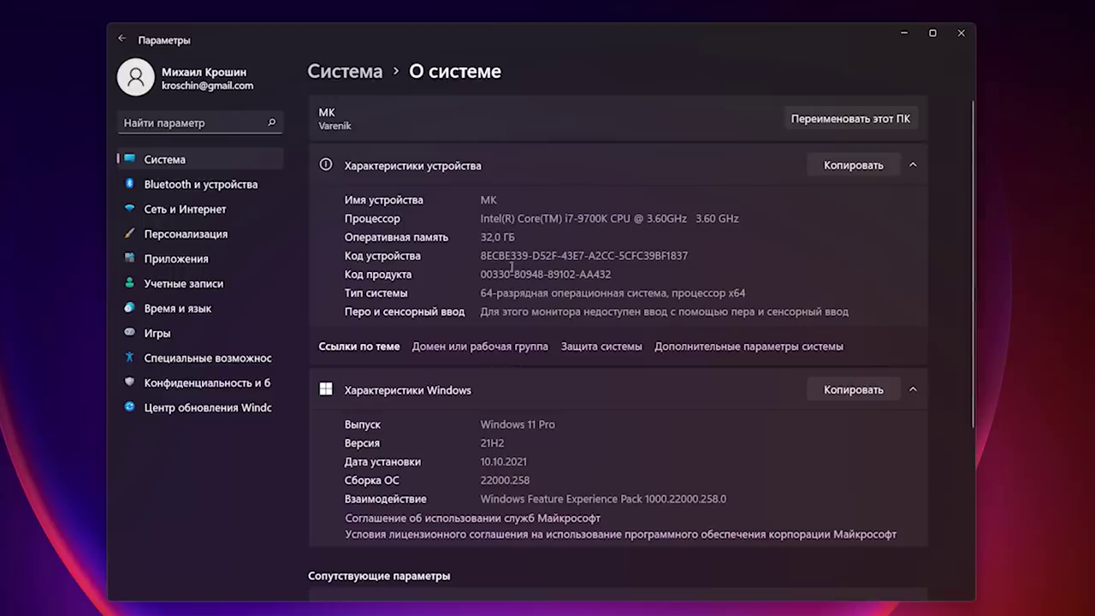